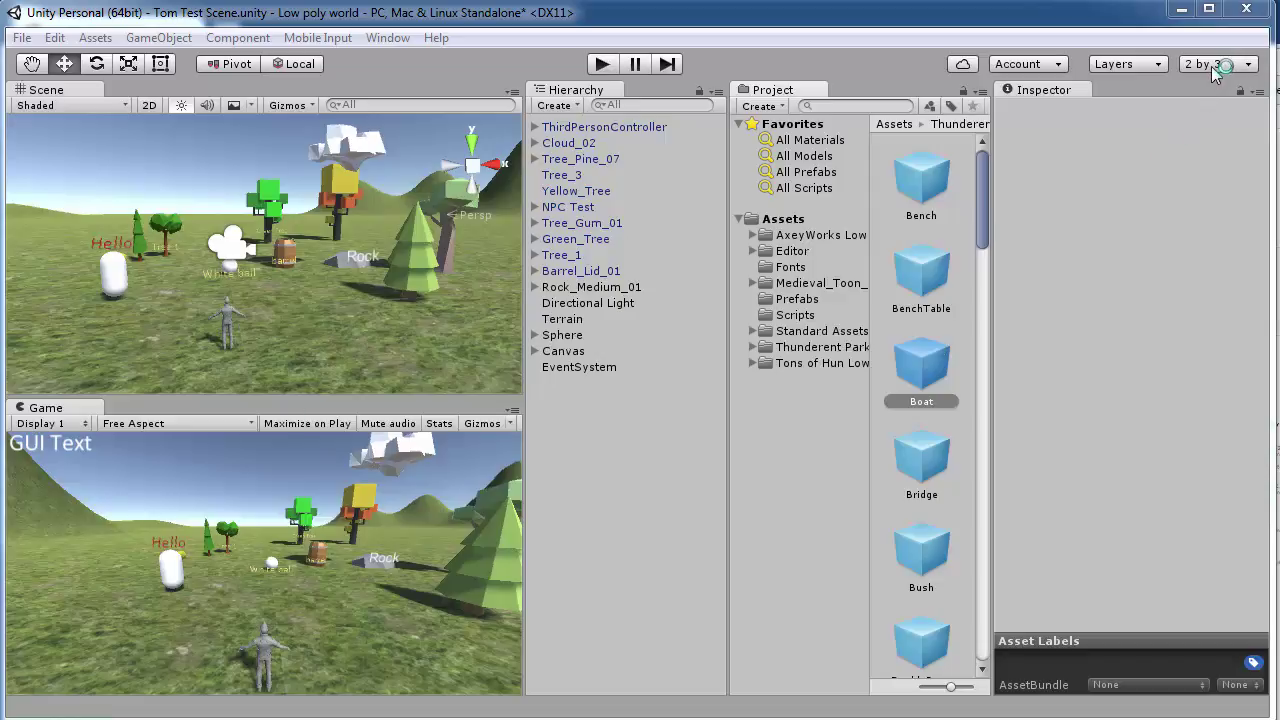
# - Open the Asset Store from the Window menu
pyautogui.click(1213, 64)
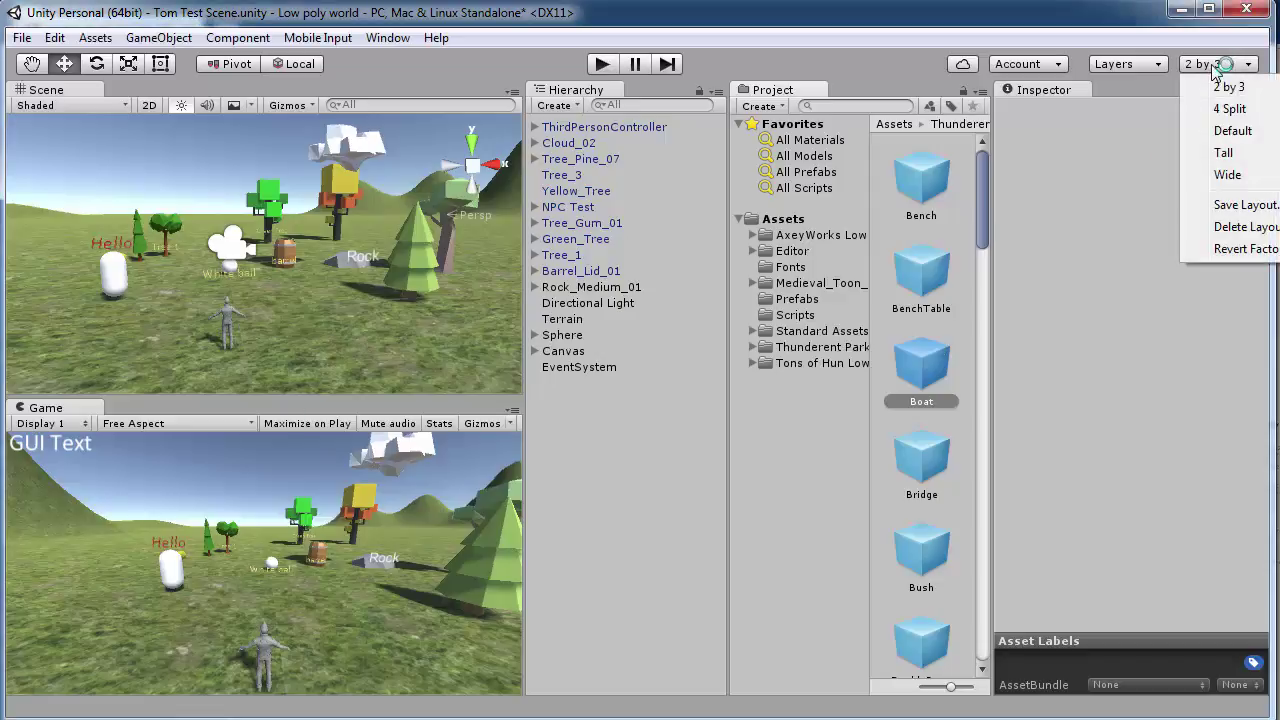
pyautogui.click(1155, 83)
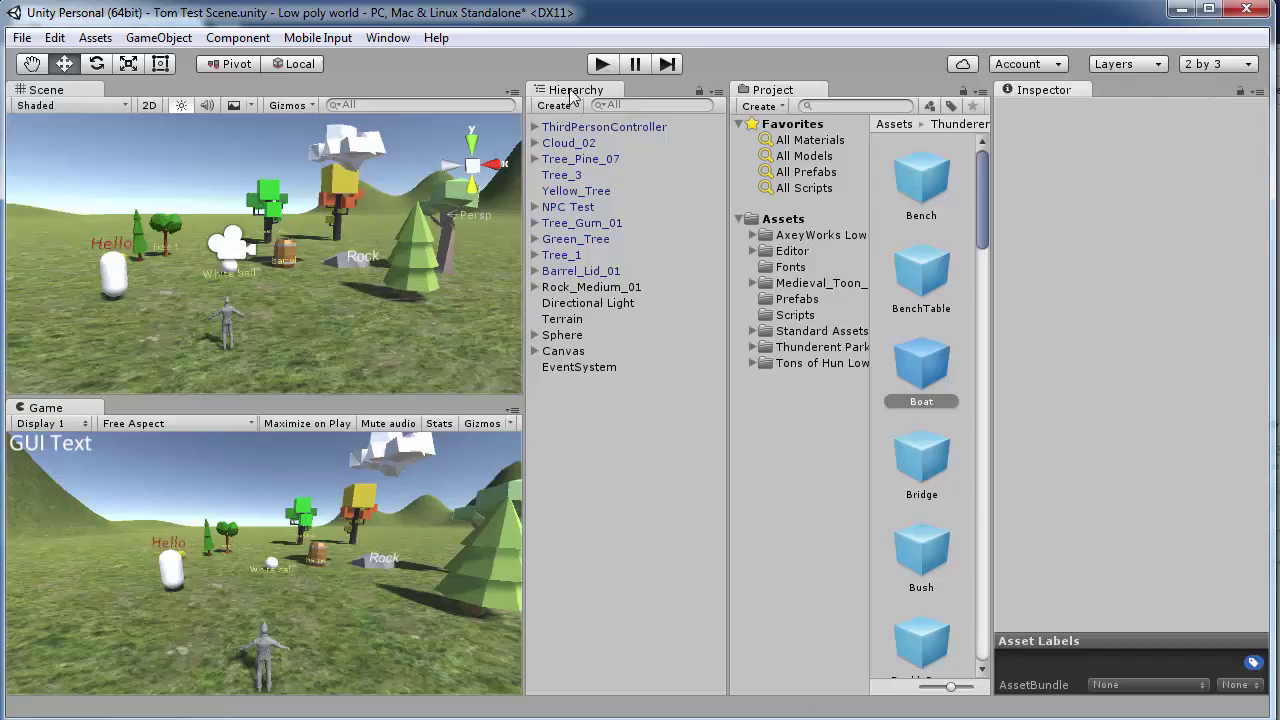
pyautogui.click(385, 40)
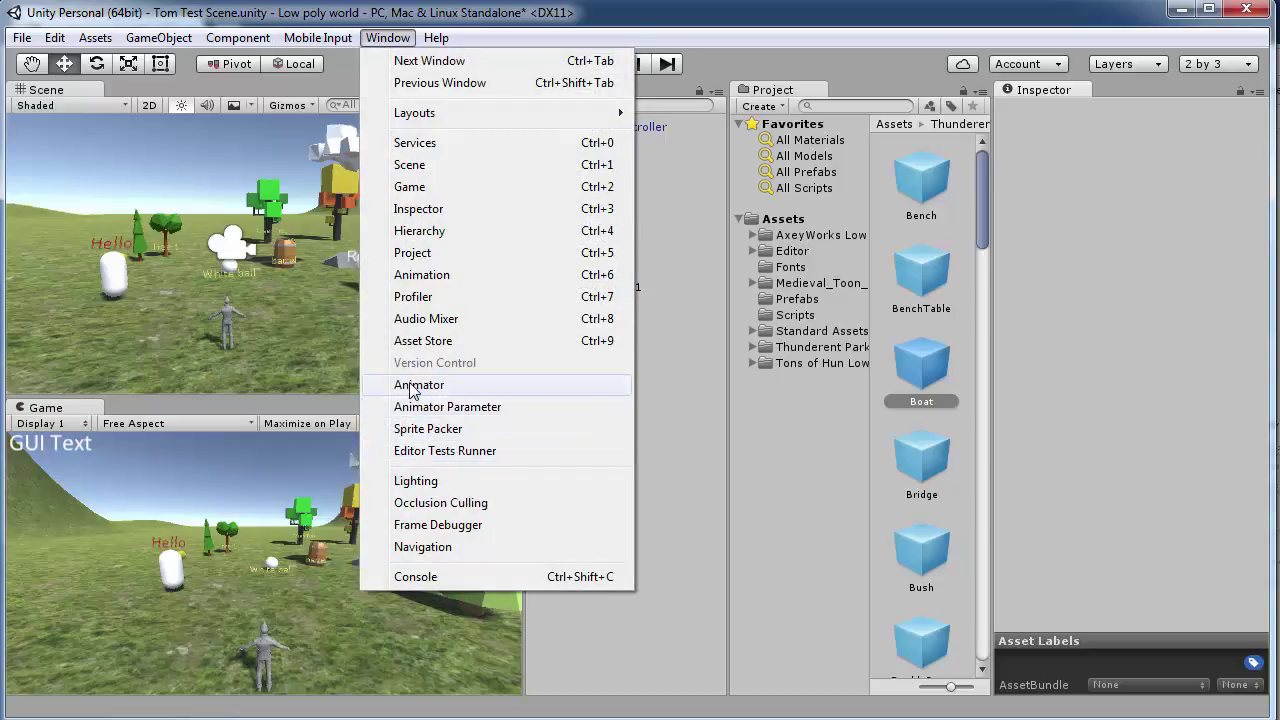
pyautogui.click(421, 342)
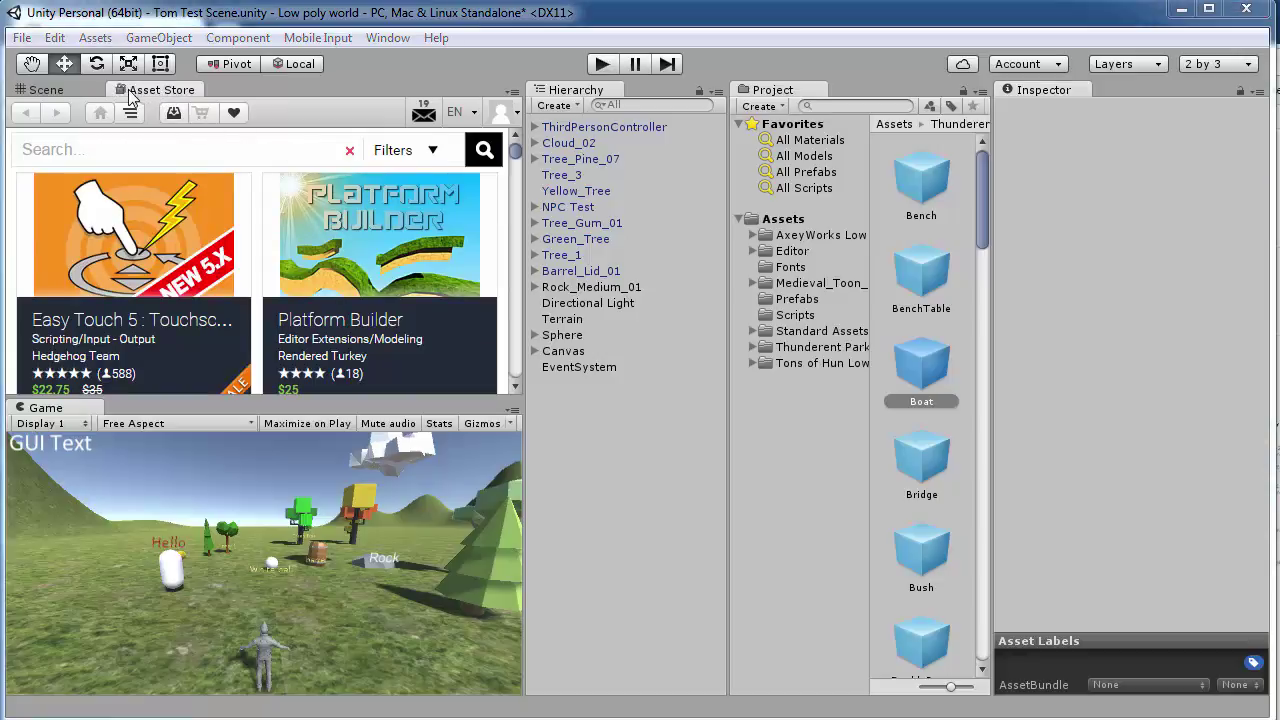
# - Undock the Asset Store into a floating window, enlarge it and centre it on screen
pyautogui.moveTo(200, 90); pyautogui.dragTo(300, 152)
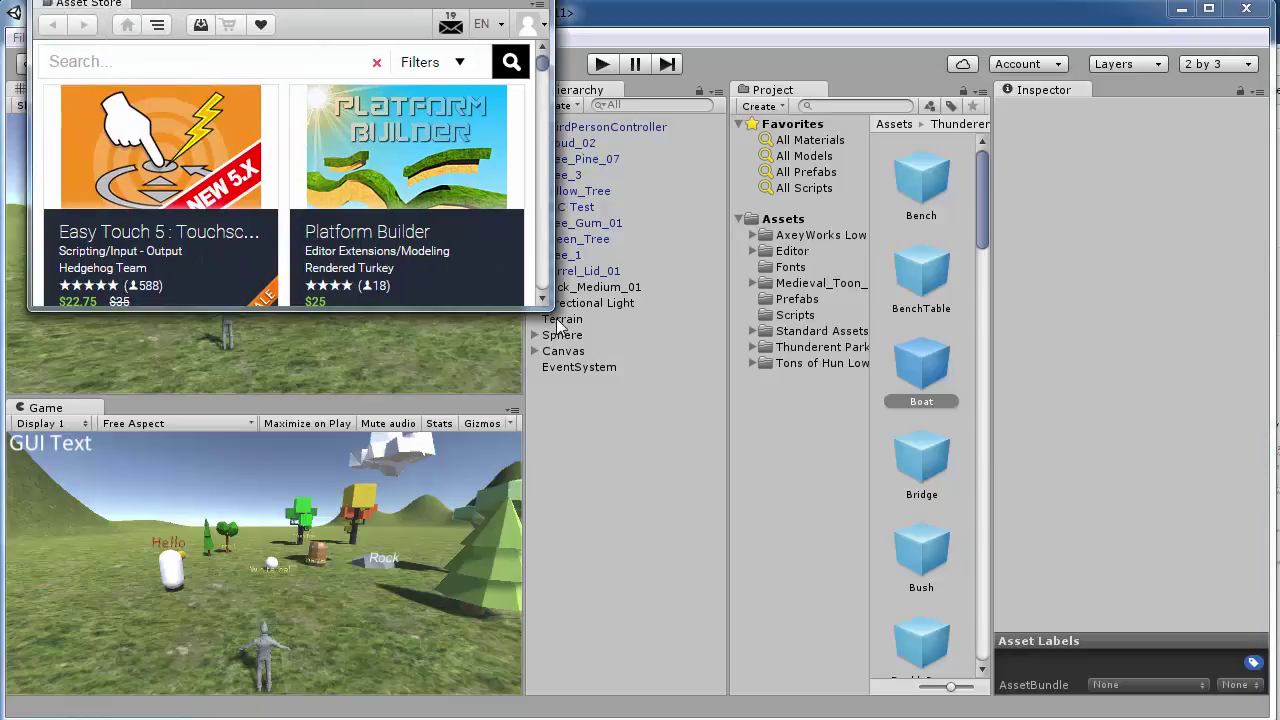
pyautogui.moveTo(547, 305); pyautogui.dragTo(908, 612)
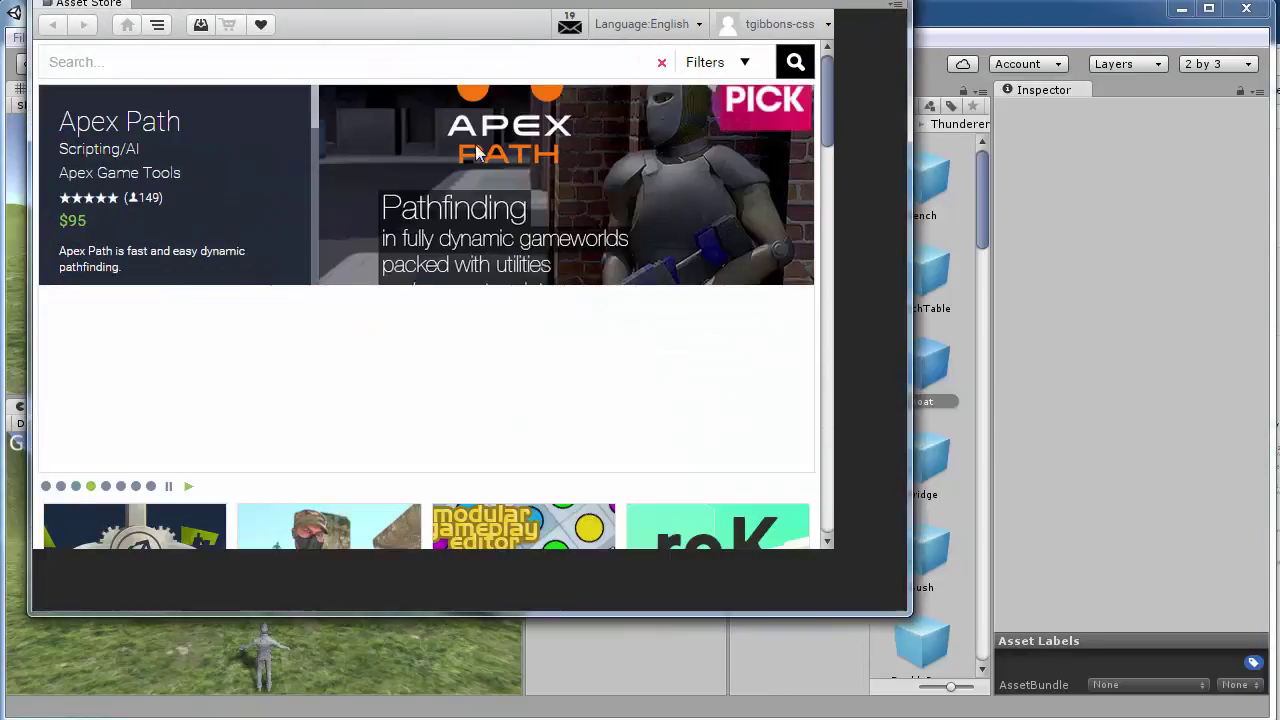
pyautogui.moveTo(351, 9); pyautogui.dragTo(403, 48)
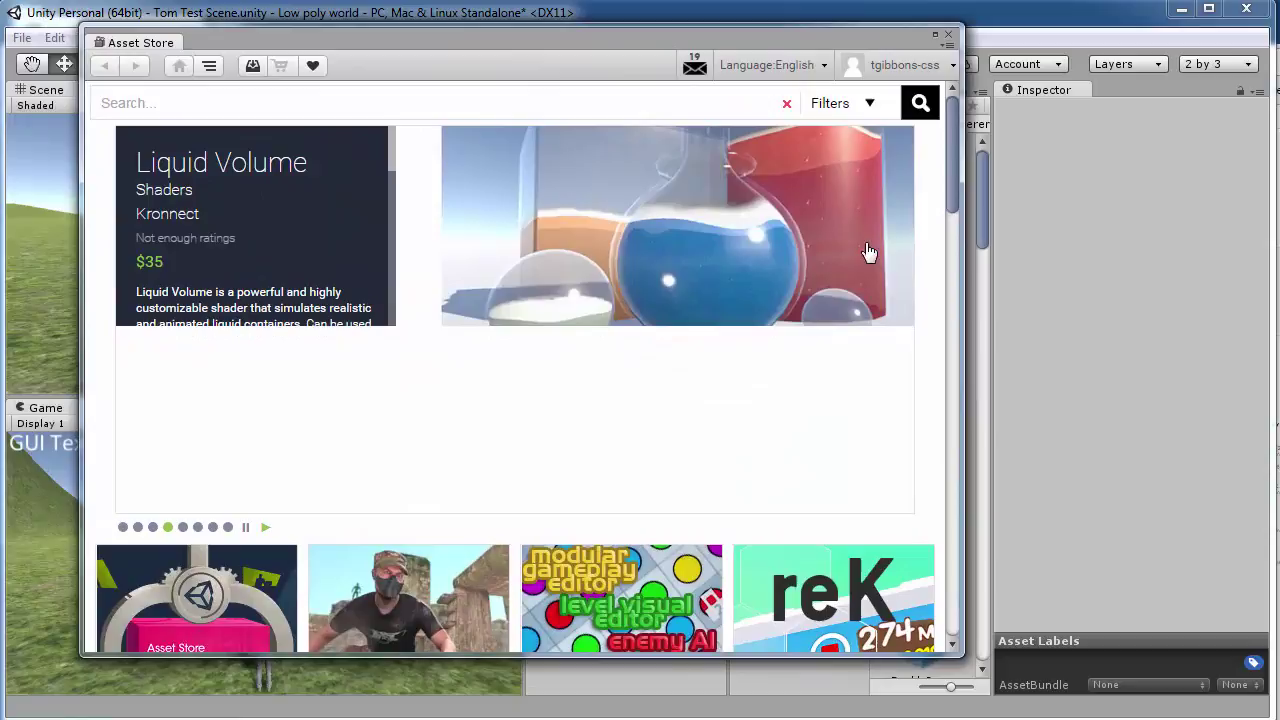
pyautogui.moveTo(960, 264); pyautogui.dragTo(1190, 272)
# - List only free assets in the 3D Models category, showing 1,070 results
pyautogui.click(1050, 108)
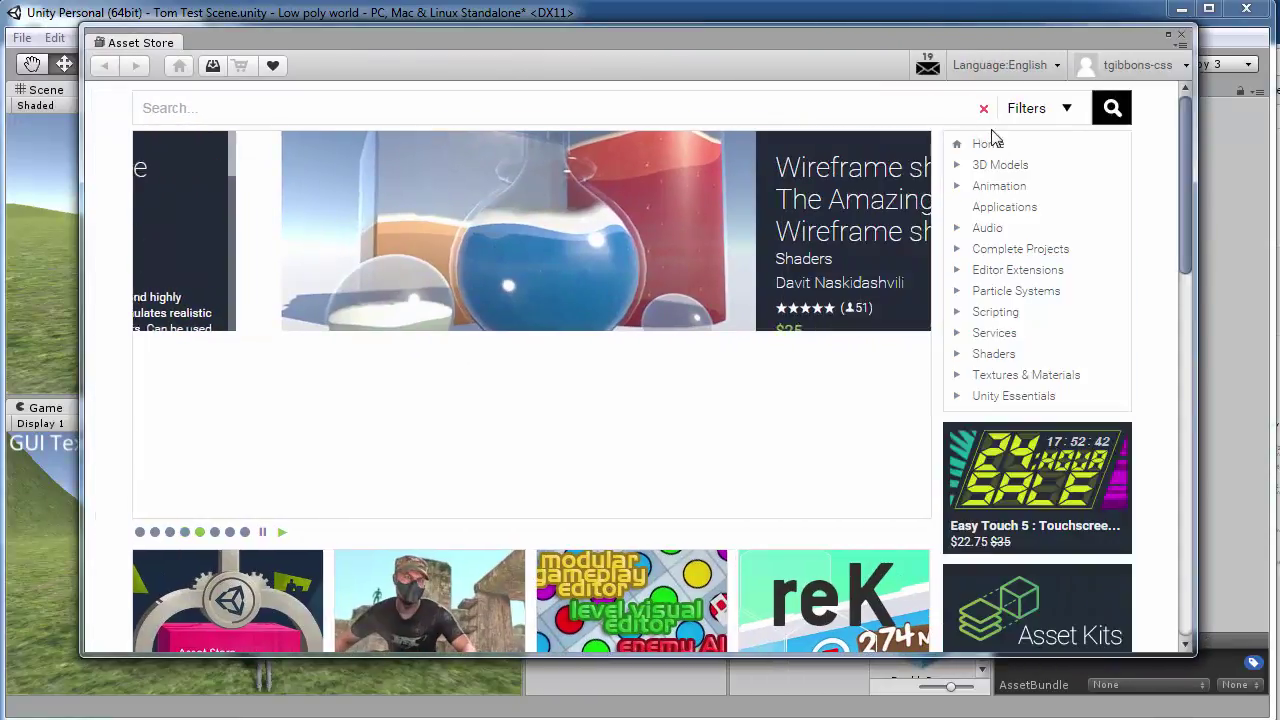
pyautogui.click(958, 168)
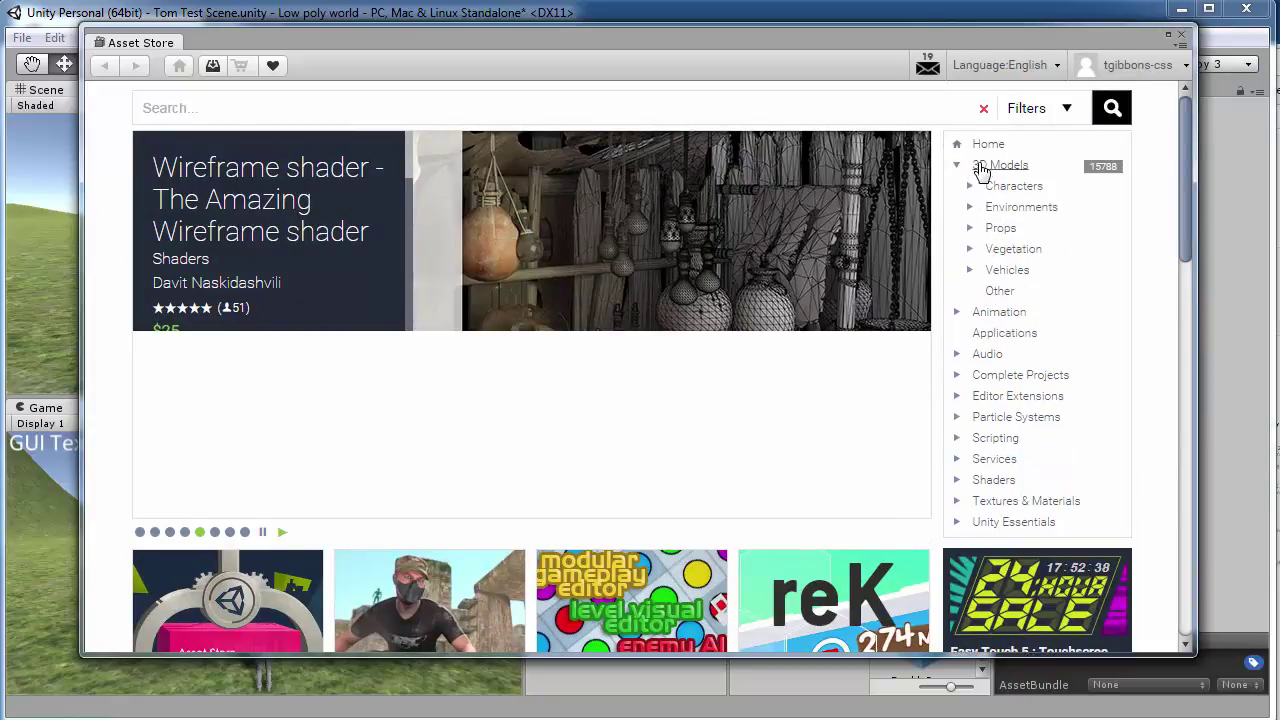
pyautogui.click(985, 167)
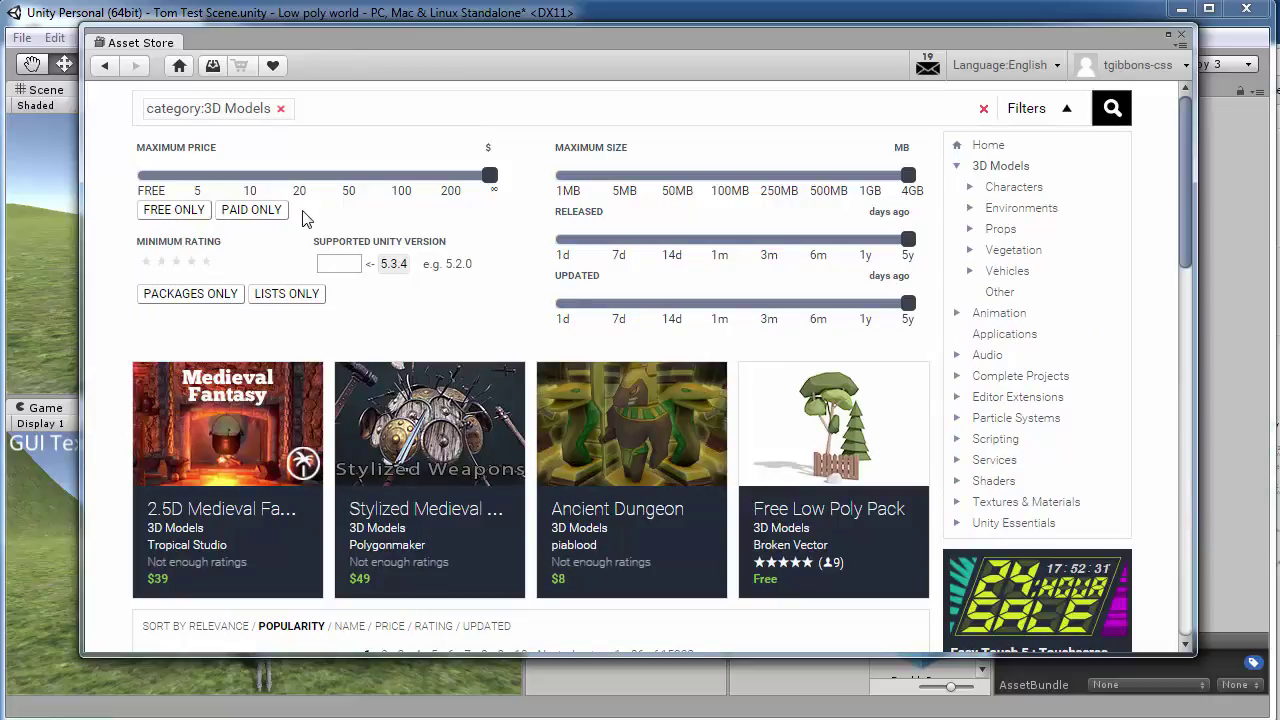
pyautogui.click(178, 216)
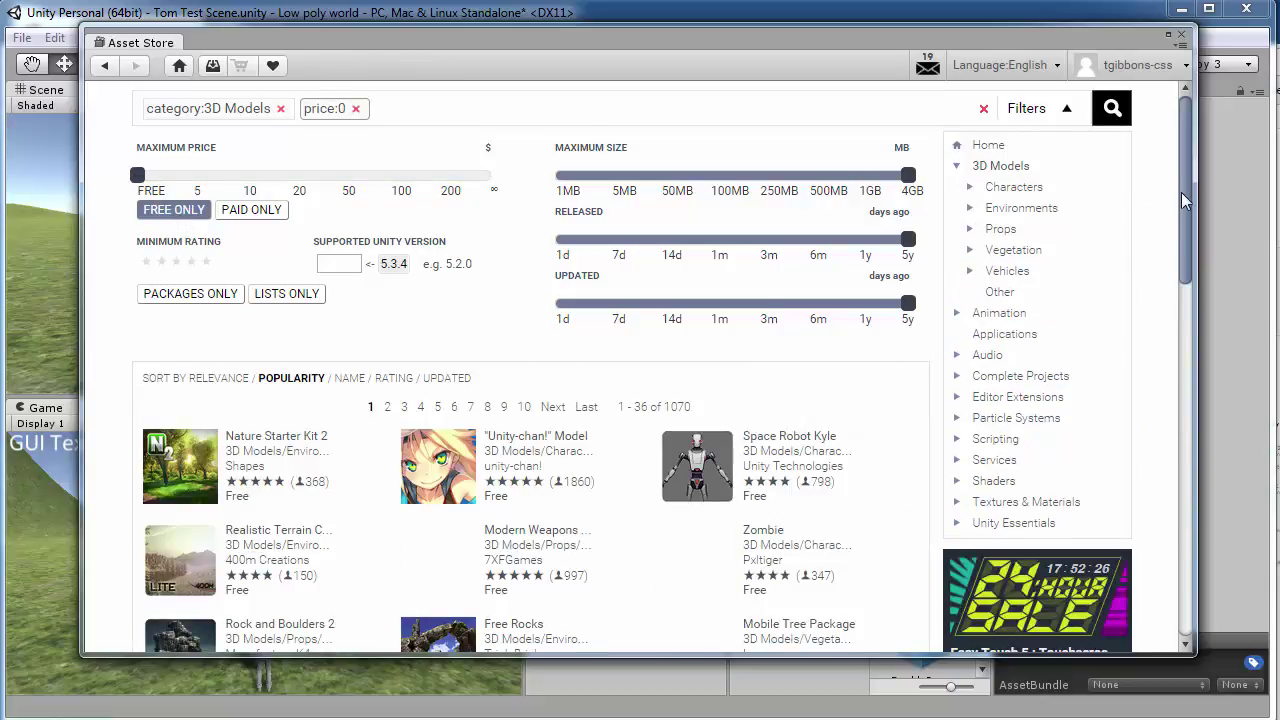
pyautogui.moveTo(1183, 195); pyautogui.dragTo(1181, 300)
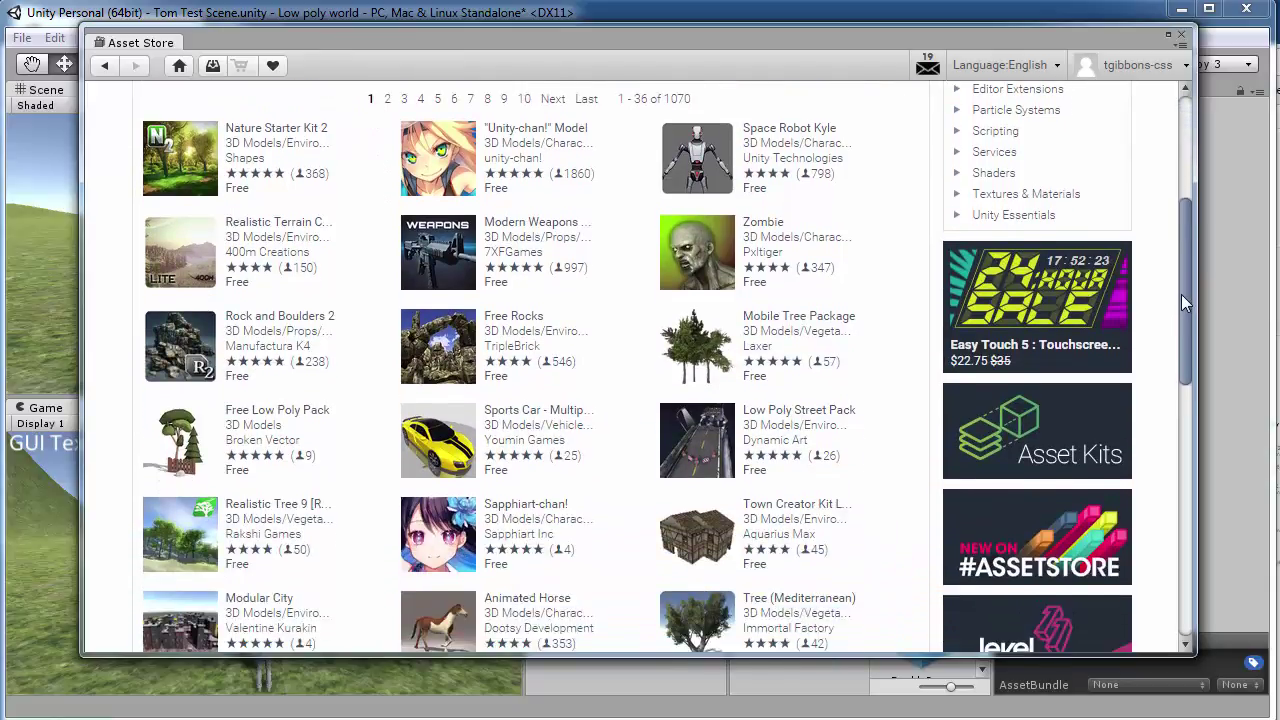
# - Open the Town Creator Kit LITE product page and download the package
pyautogui.click(779, 508)
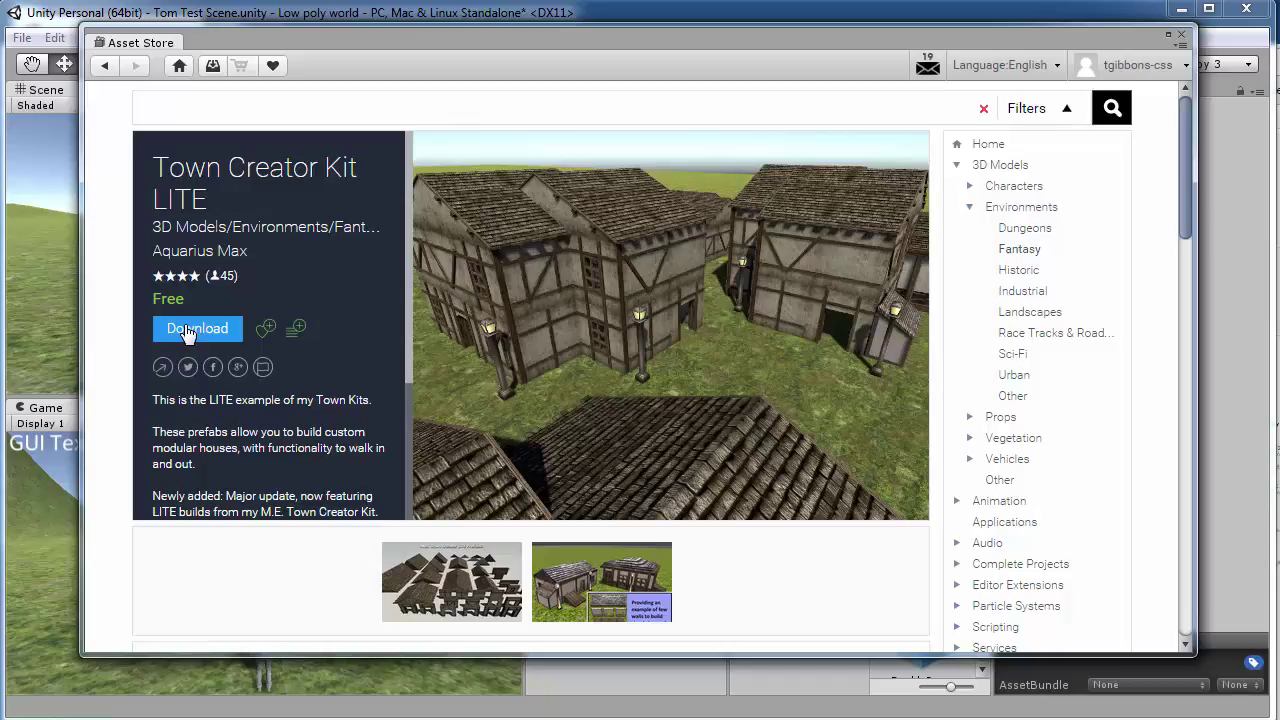
pyautogui.click(187, 330)
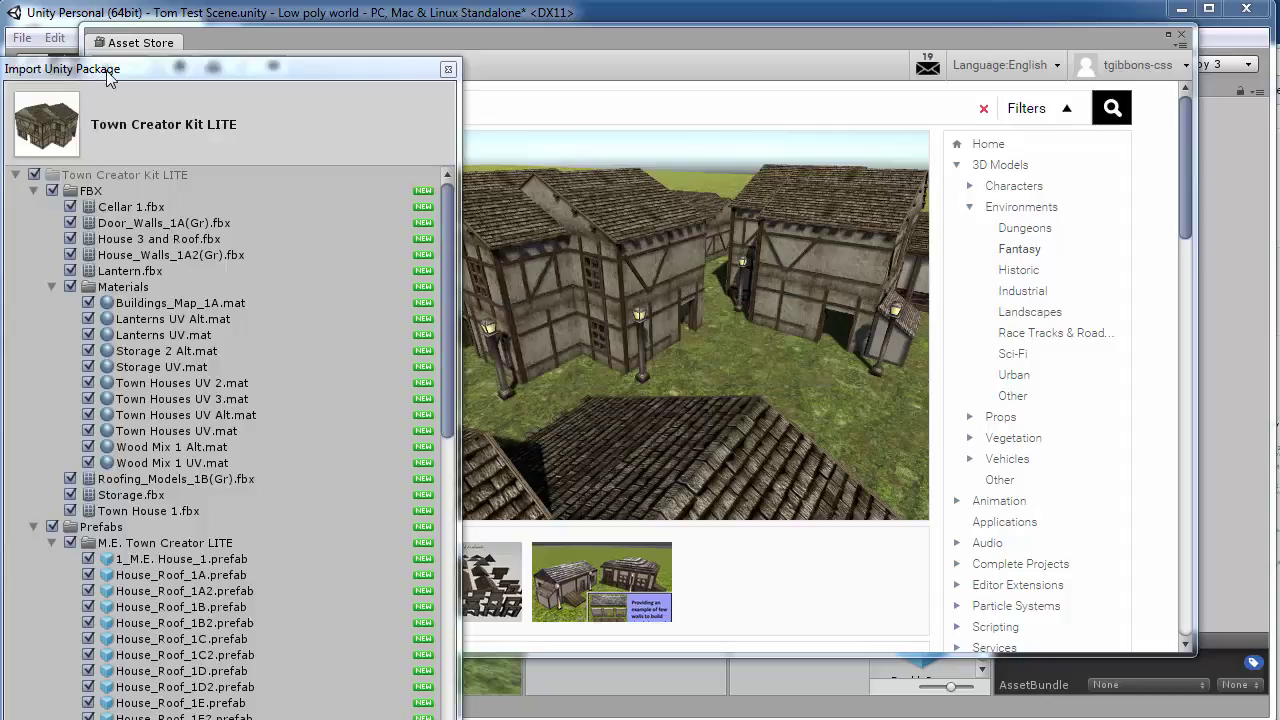
# - Detach the Asset Store into a floating window and move it aside
pyautogui.click(173, 46)
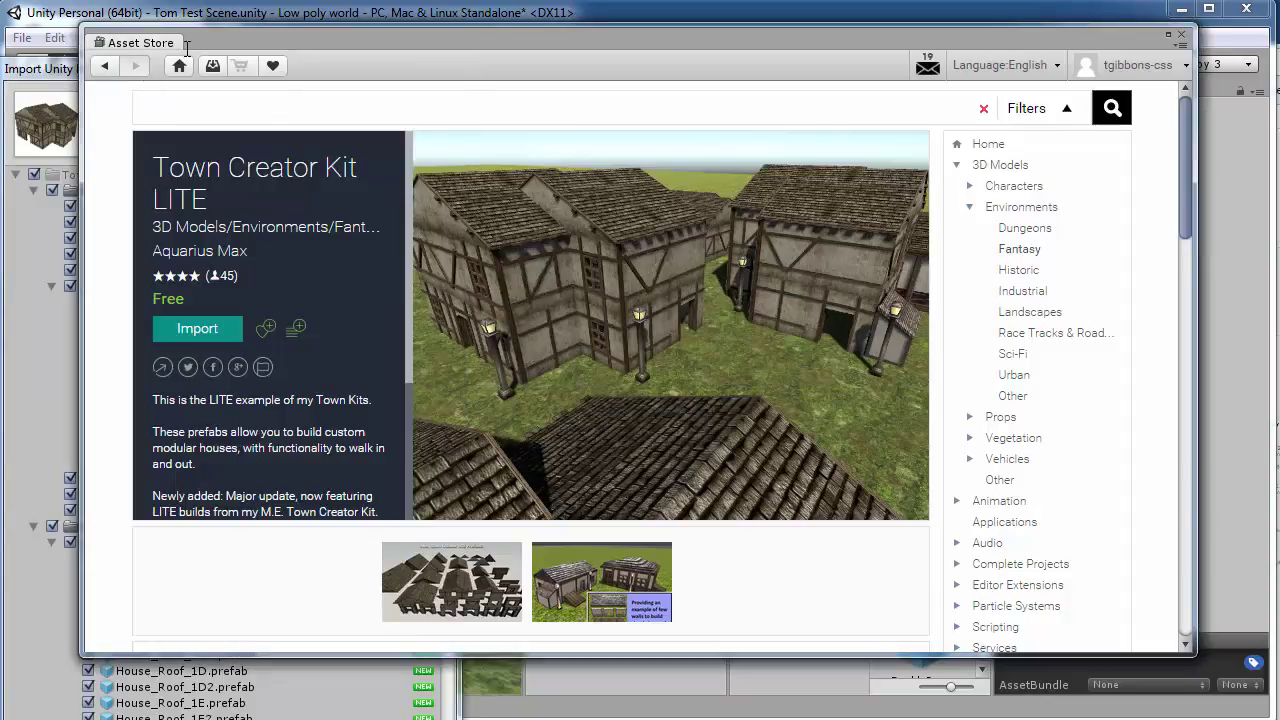
pyautogui.click(73, 82)
pyautogui.click(80, 76)
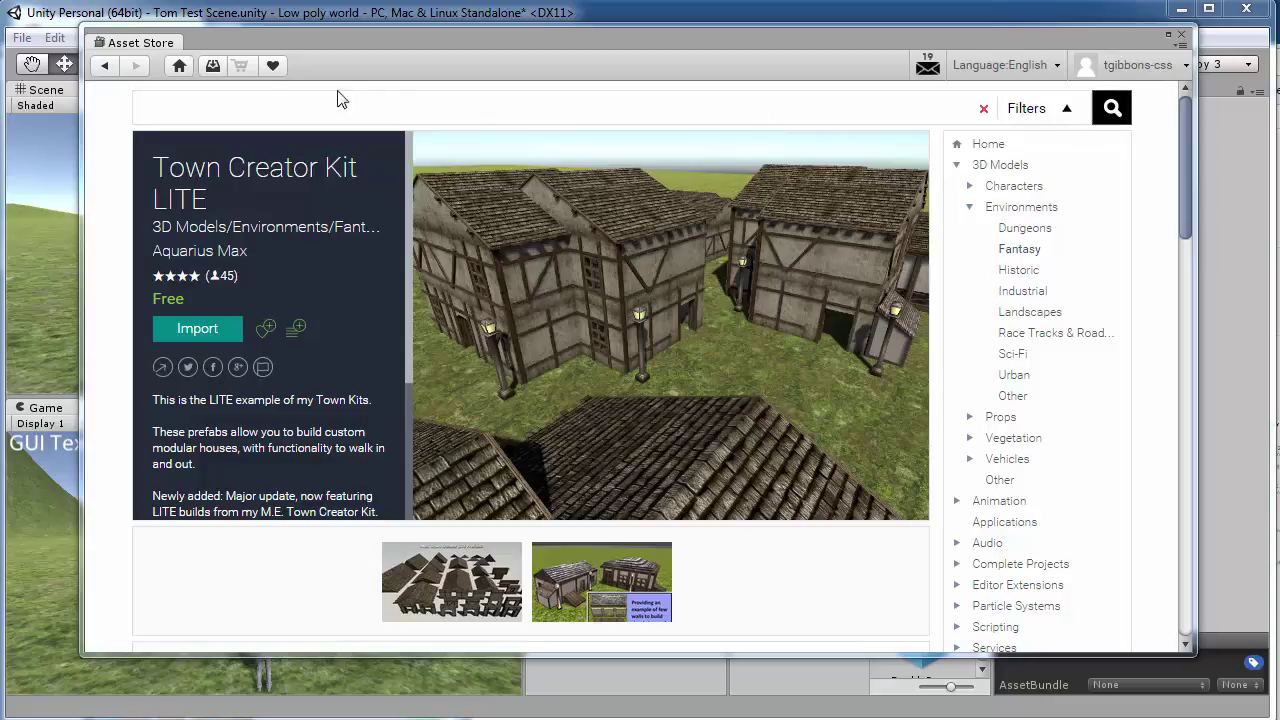
pyautogui.moveTo(140, 42); pyautogui.dragTo(201, 89)
pyautogui.moveTo(275, 12); pyautogui.dragTo(493, 131)
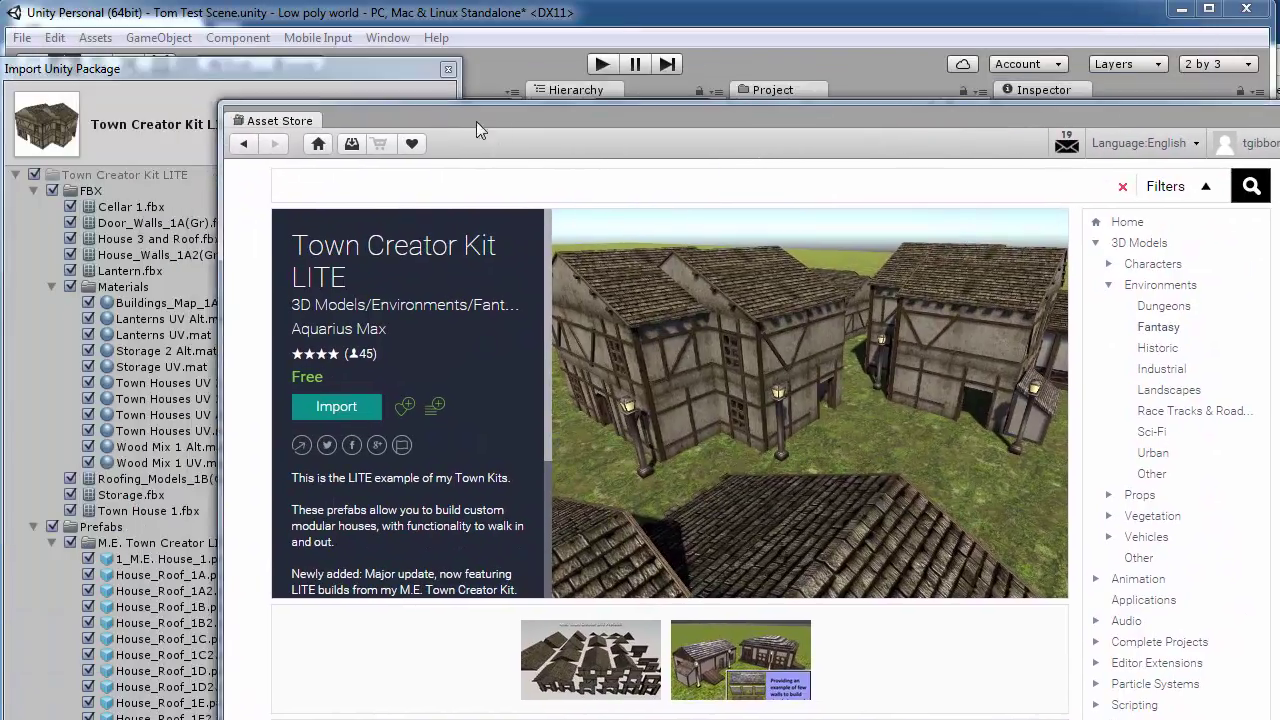
# - Reposition and shorten the Import Unity Package window, then import all its files
pyautogui.click(233, 72)
pyautogui.moveTo(230, 70); pyautogui.dragTo(307, 49)
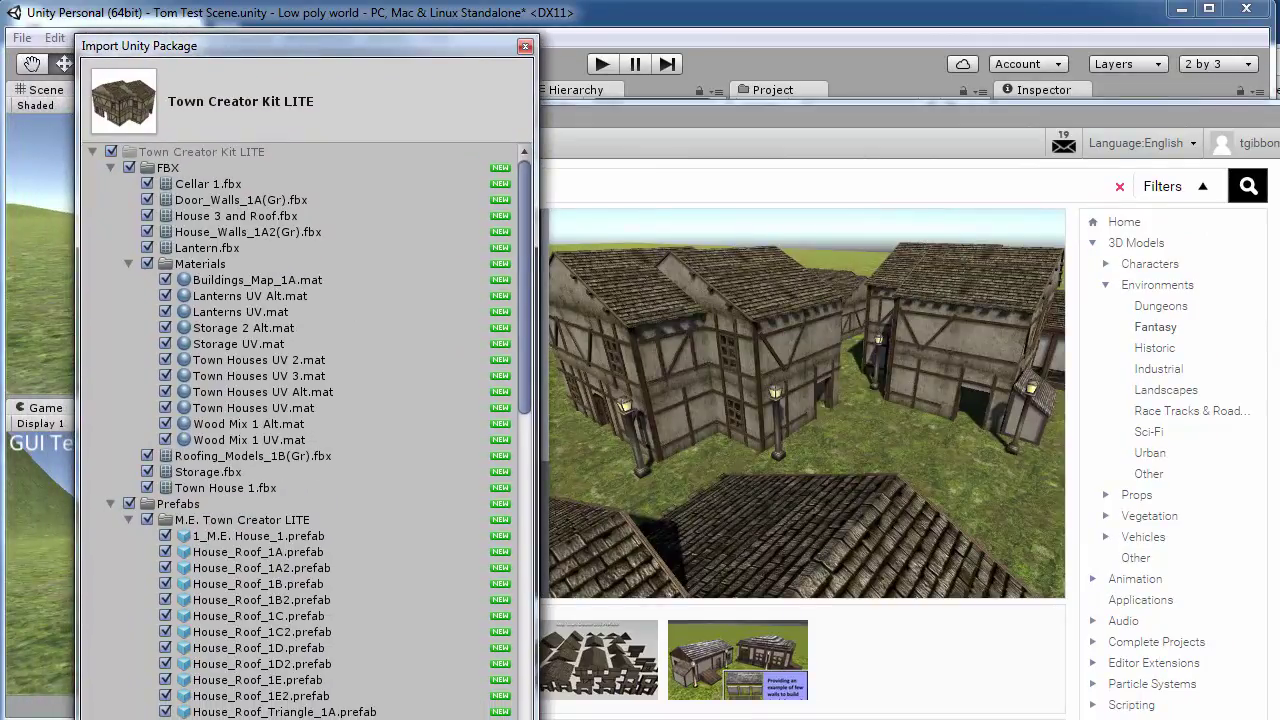
pyautogui.moveTo(323, 718); pyautogui.dragTo(328, 696)
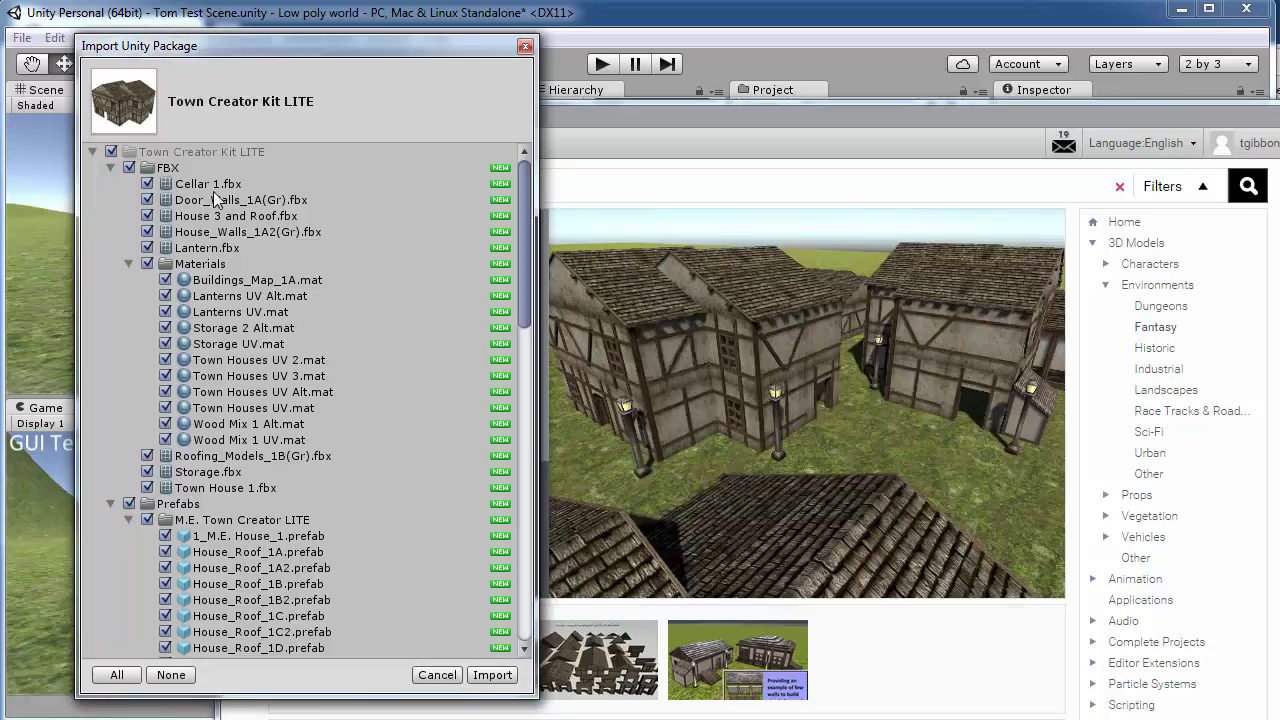
pyautogui.moveTo(526, 204)
pyautogui.mouseDown()
pyautogui.moveTo(517, 542)
pyautogui.moveTo(512, 195)
pyautogui.mouseUp()
pyautogui.click(501, 679)
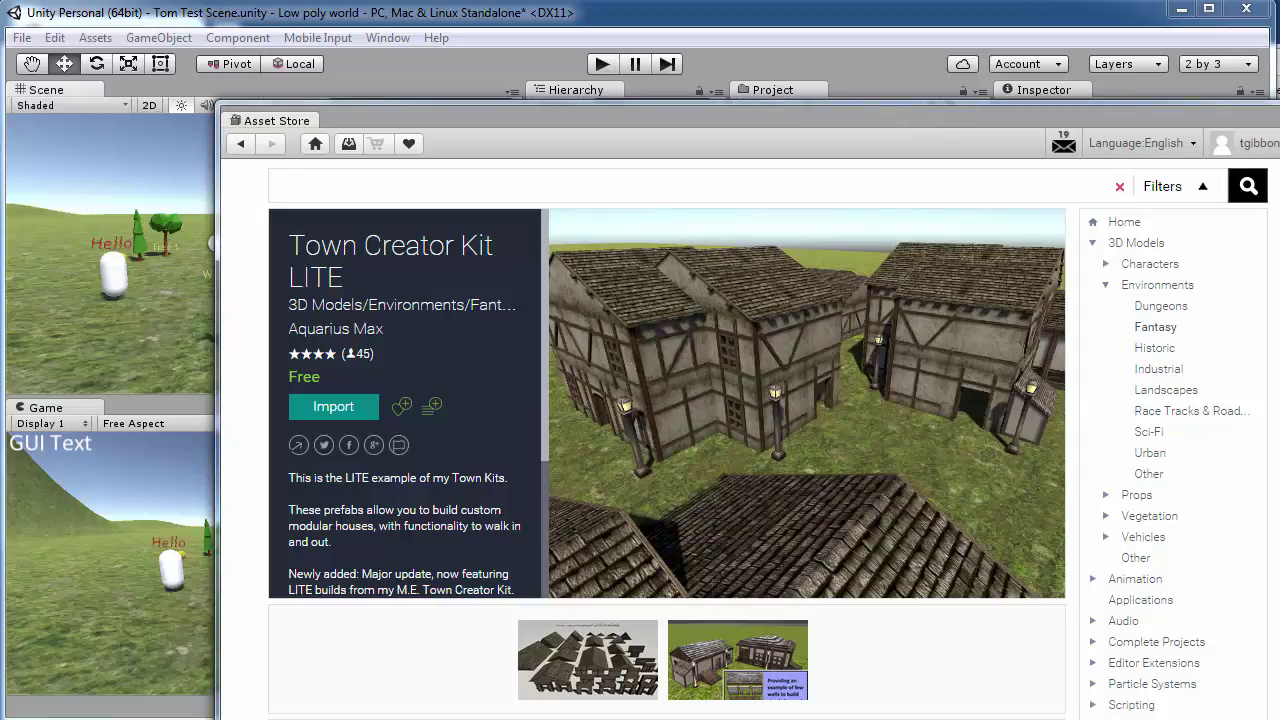
# - Move the Asset Store window up and left, then close it after the import
pyautogui.moveTo(300, 120); pyautogui.dragTo(87, 86)
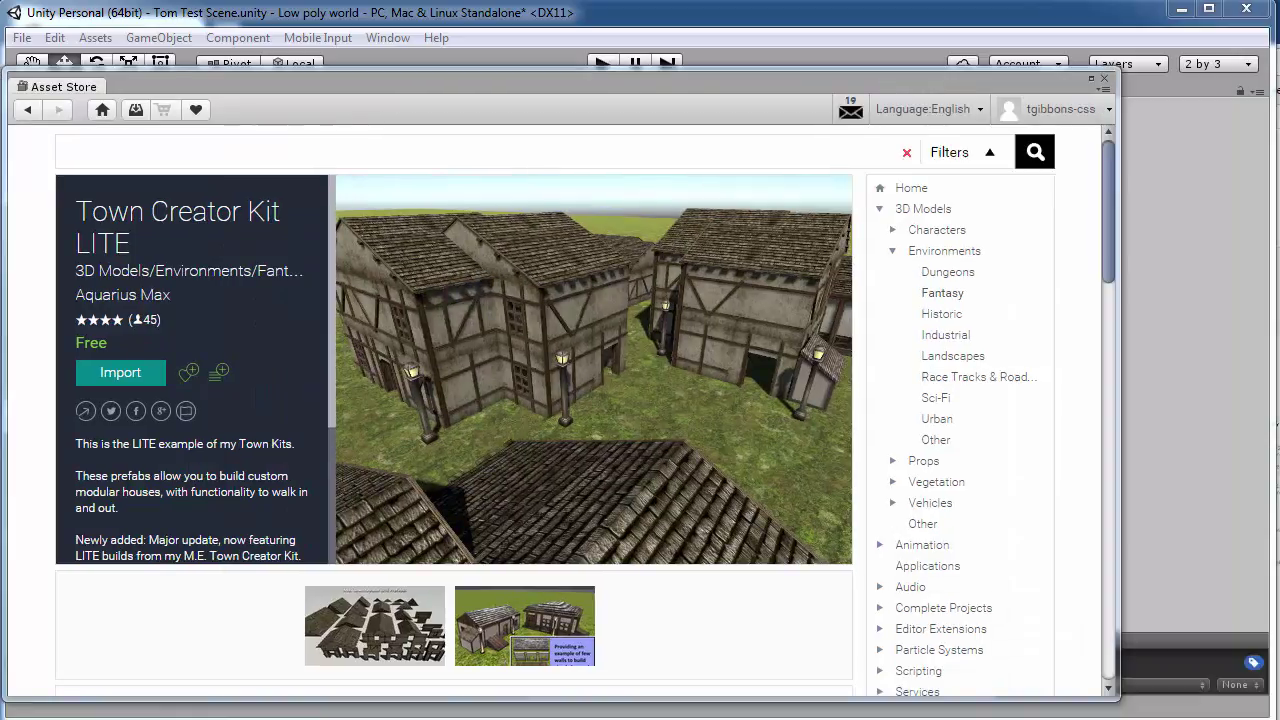
pyautogui.click(1104, 78)
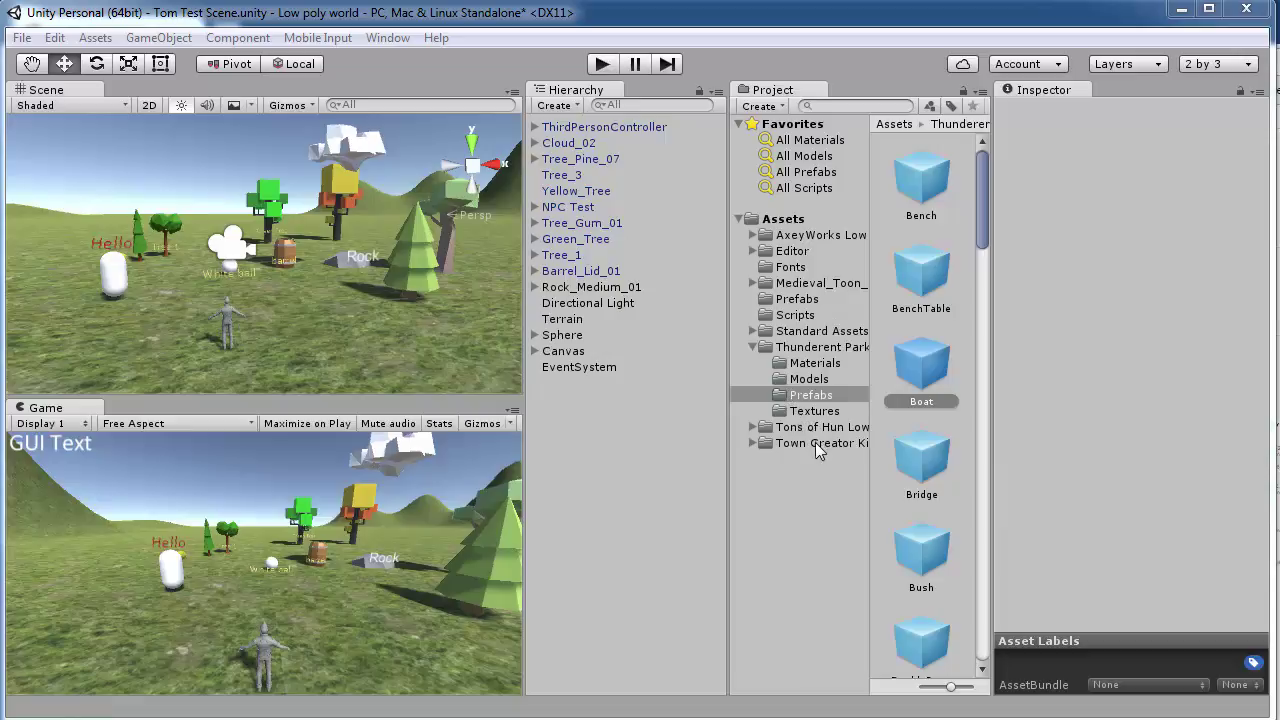
# - Expand Town Creator Kit LITE to show FBX, Prefabs and Textures, widening the Project panel and folder tree
pyautogui.click(751, 442)
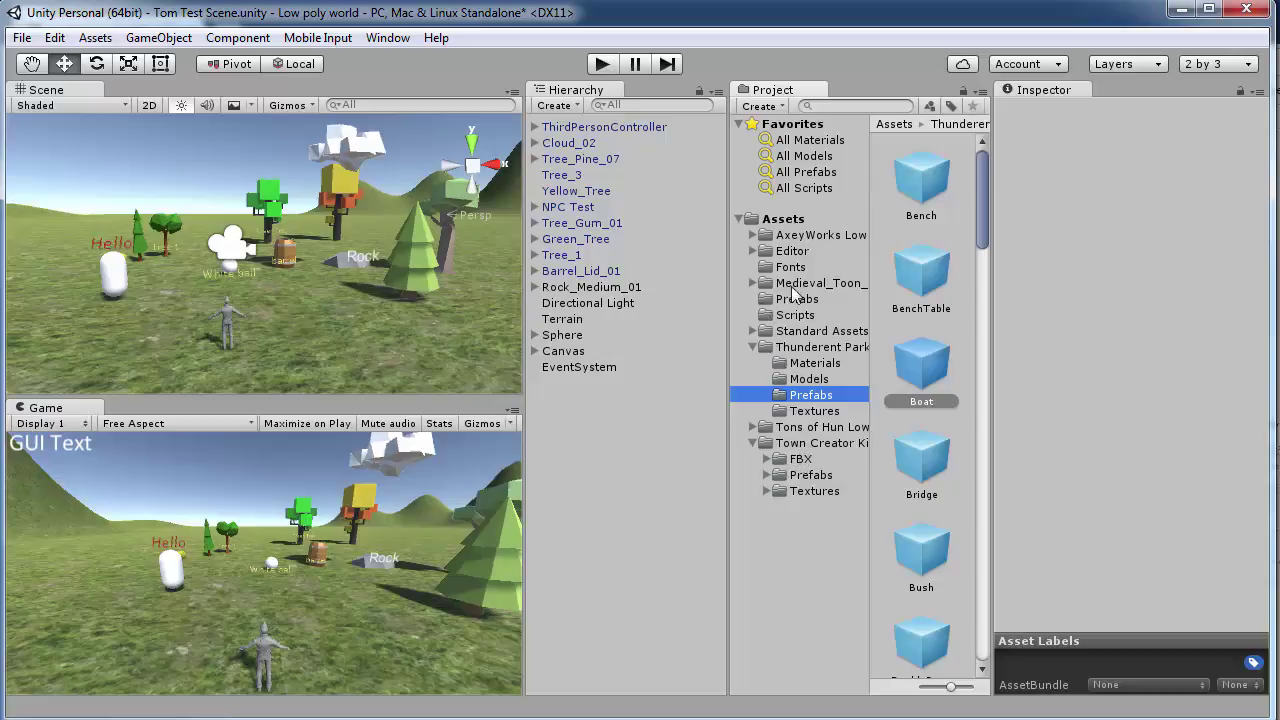
pyautogui.click(880, 241)
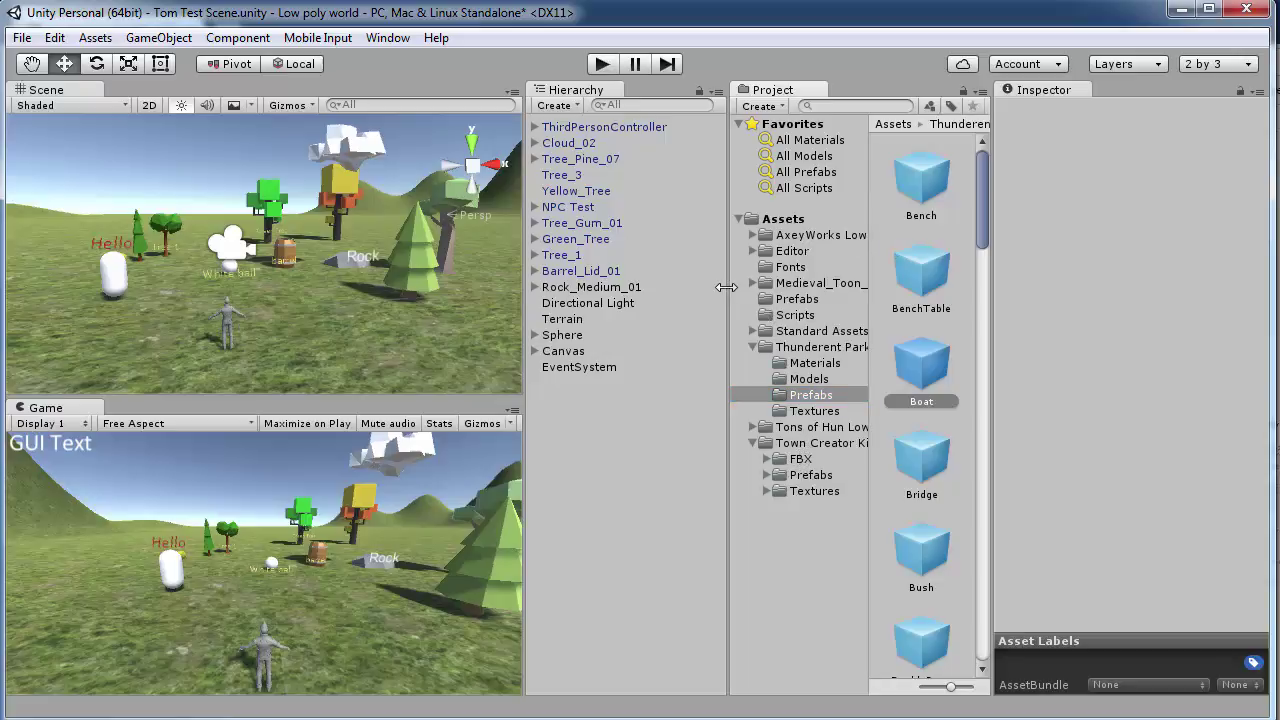
pyautogui.moveTo(726, 287); pyautogui.dragTo(669, 290)
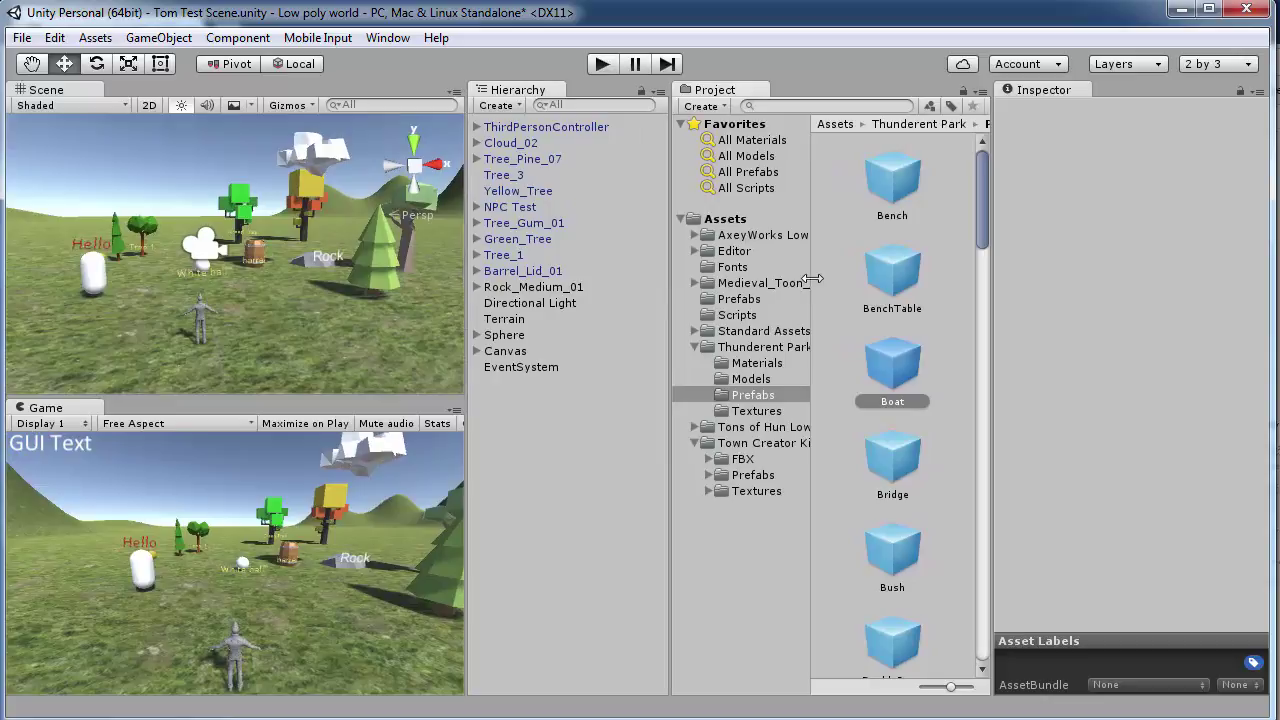
pyautogui.moveTo(812, 279); pyautogui.dragTo(875, 273)
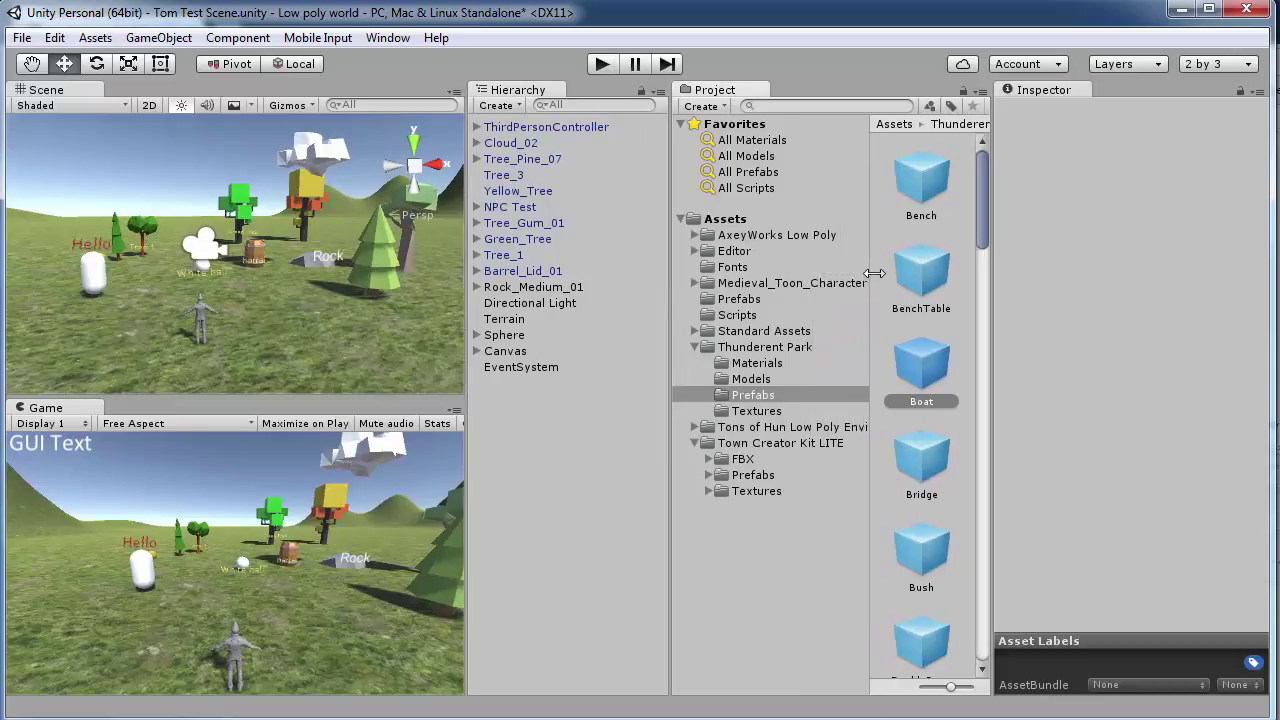
# - Open AxeyWorks Low Poly > Models, drop a barrel into the scene, then undo it
pyautogui.click(695, 236)
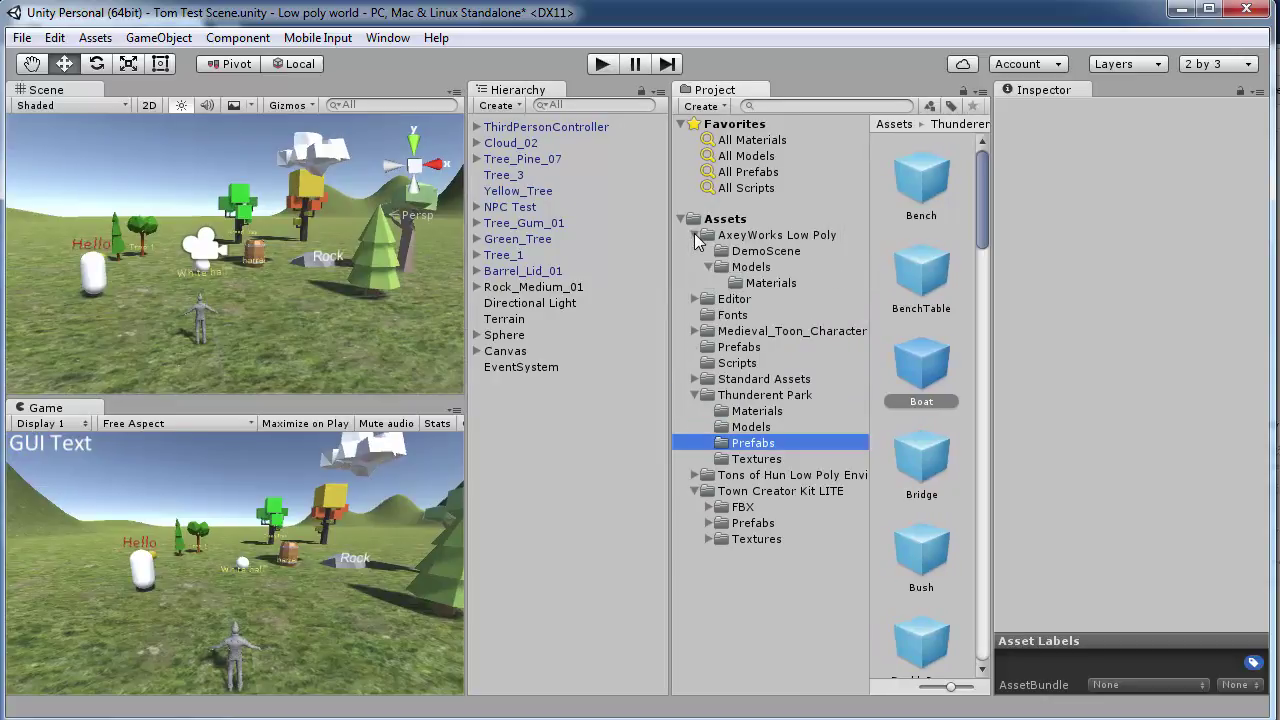
pyautogui.click(744, 268)
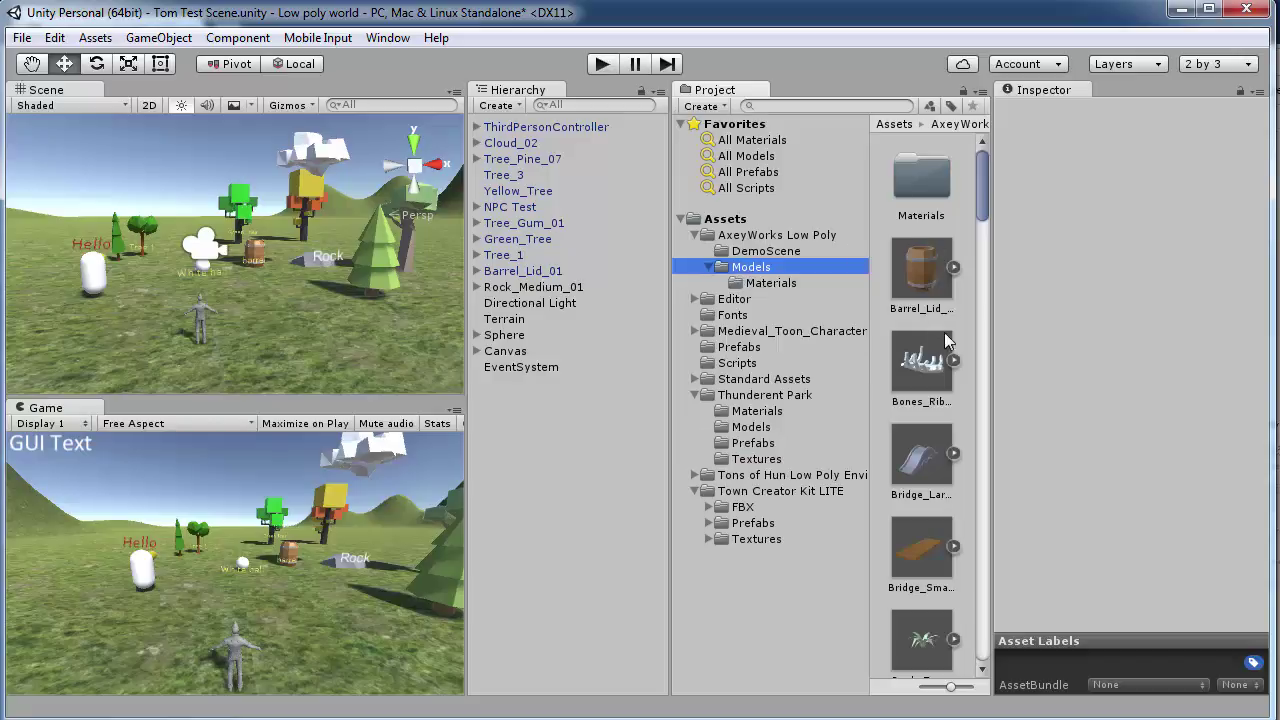
pyautogui.moveTo(923, 268); pyautogui.dragTo(299, 317)
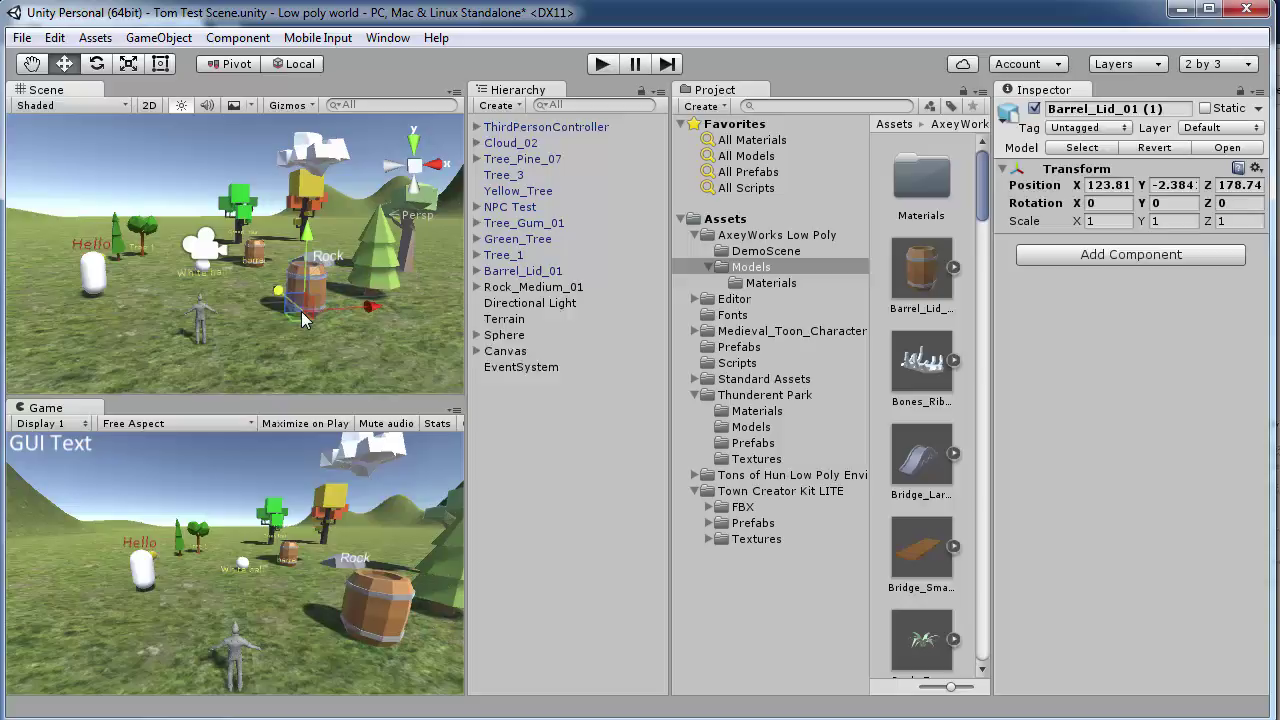
pyautogui.hotkey('ctrl', 'z')
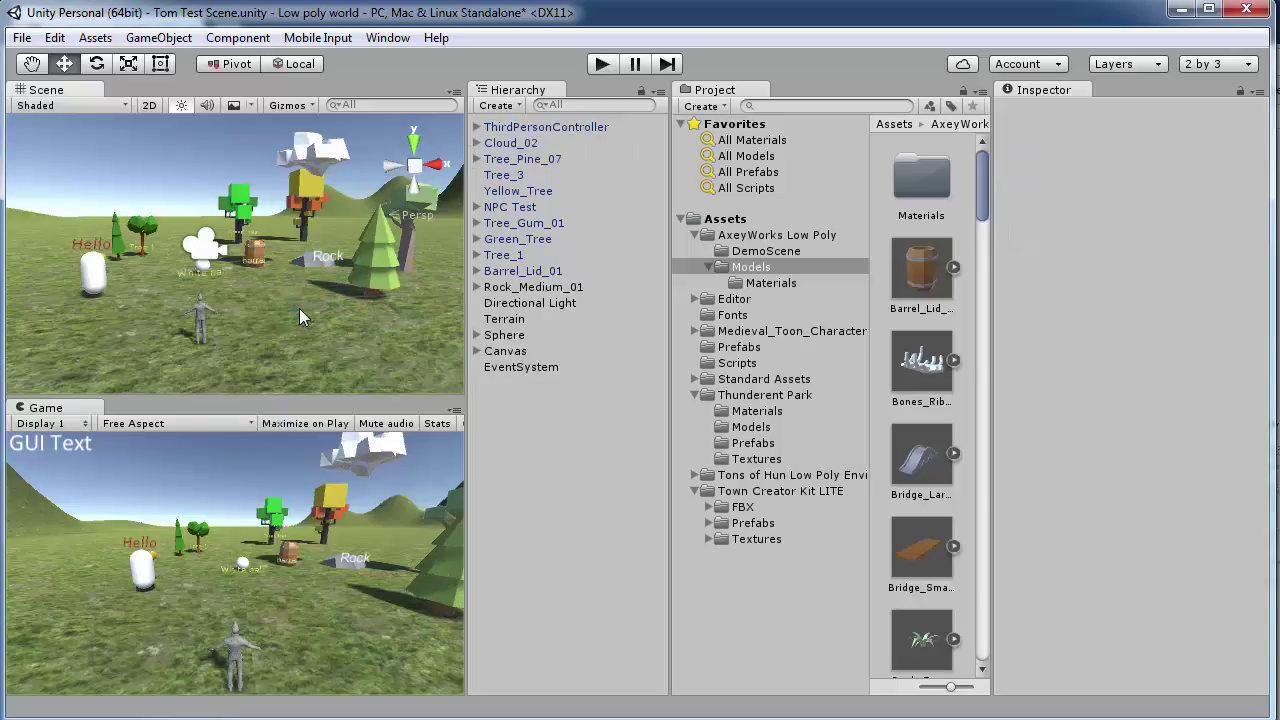
# - Collapse AxeyWorks Low Poly, drop Char_2 from Medieval_Toon_Character Prefabs into the scene, then delete it
pyautogui.click(697, 244)
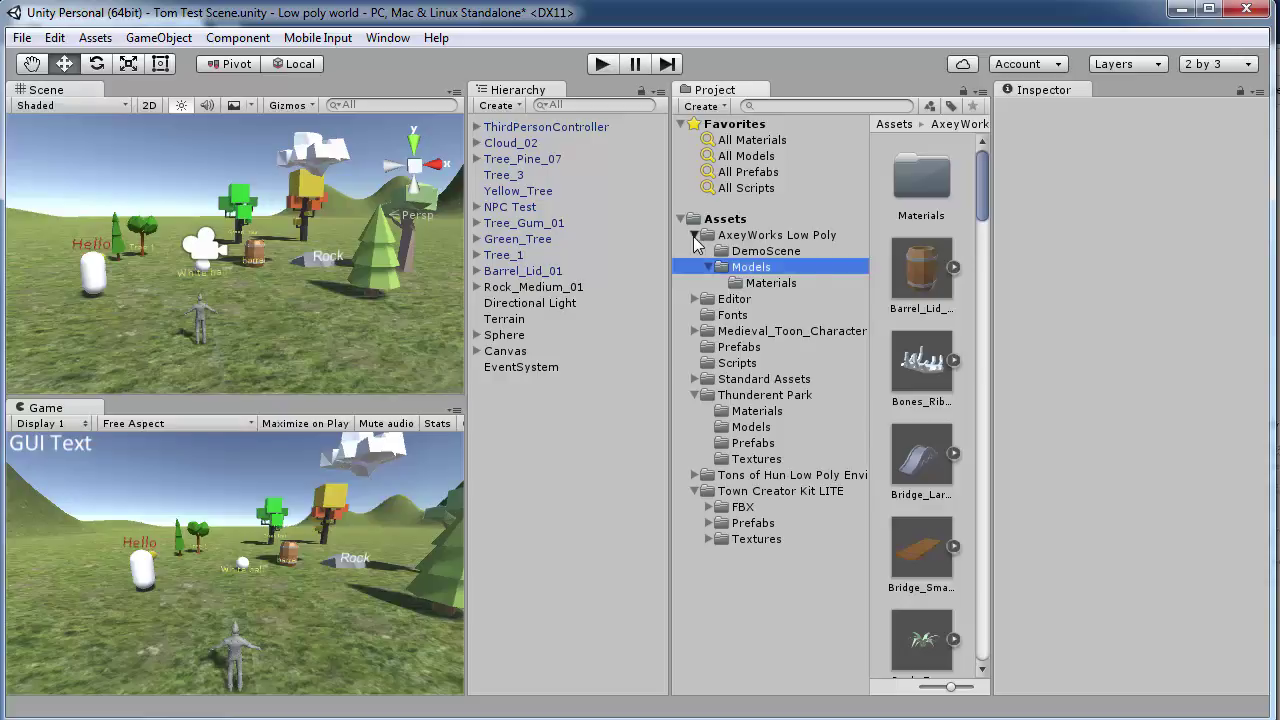
pyautogui.click(694, 236)
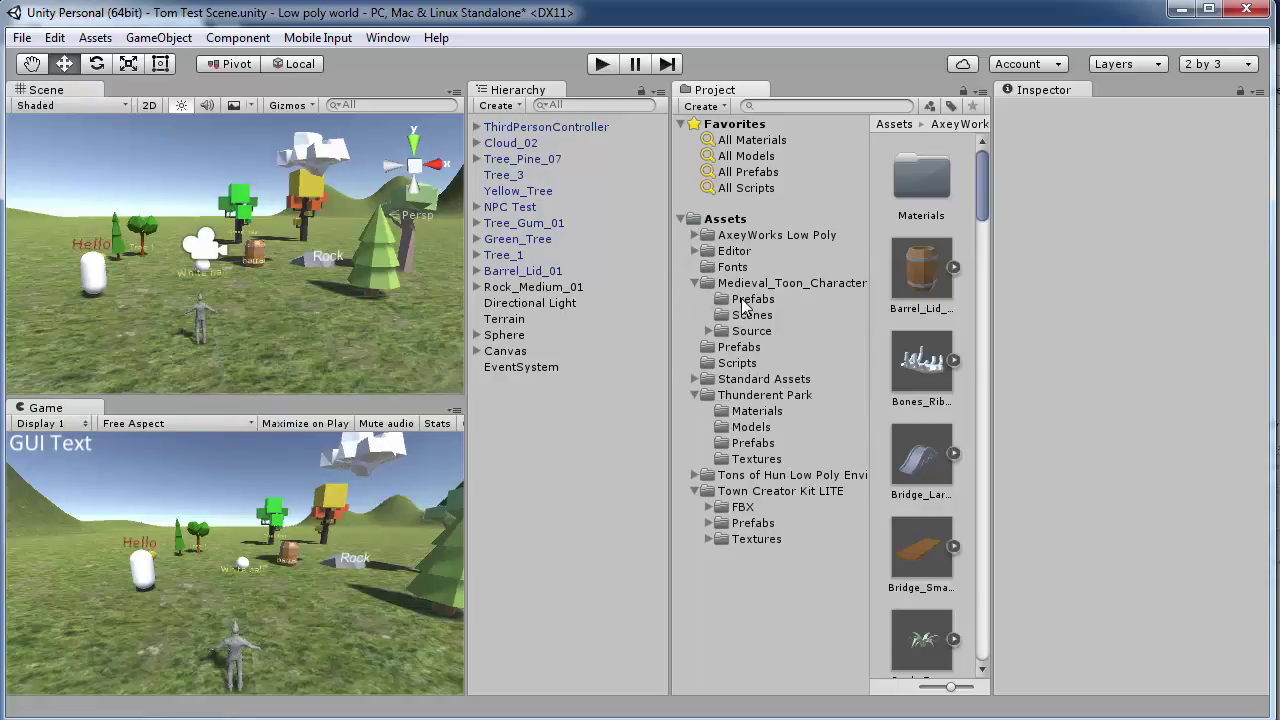
pyautogui.click(748, 299)
pyautogui.click(920, 185)
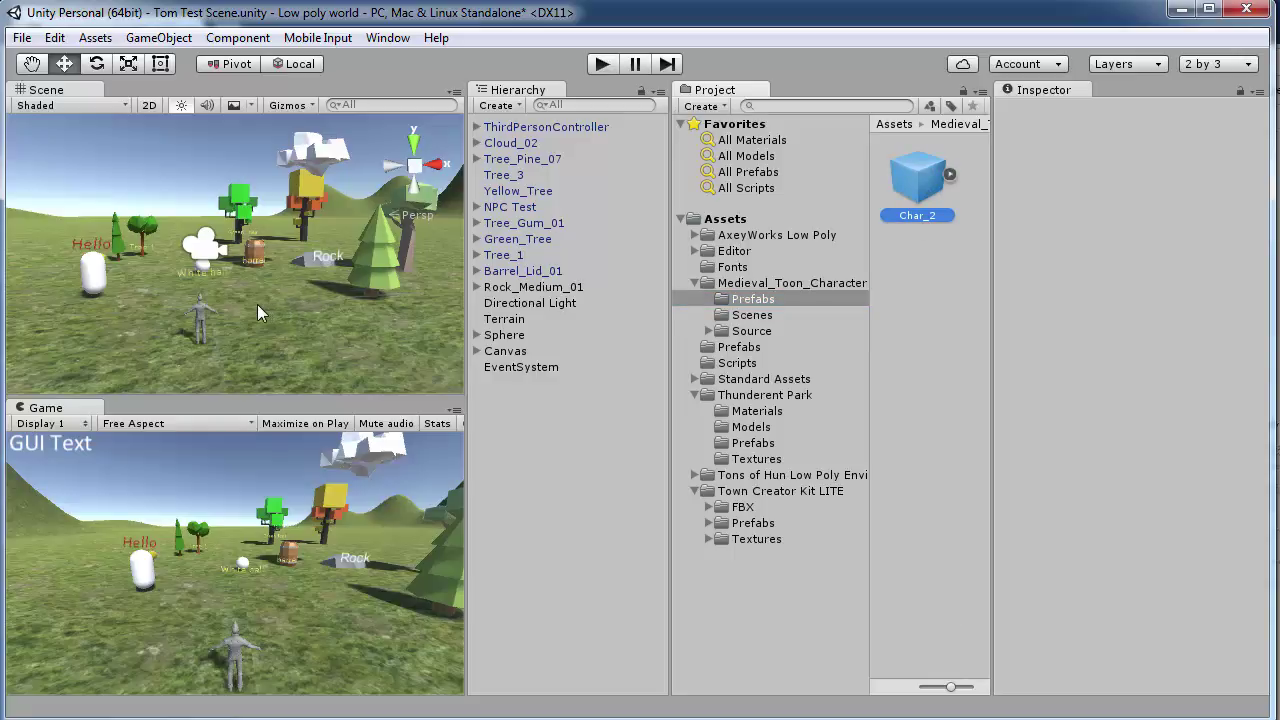
pyautogui.moveTo(933, 179); pyautogui.dragTo(253, 287)
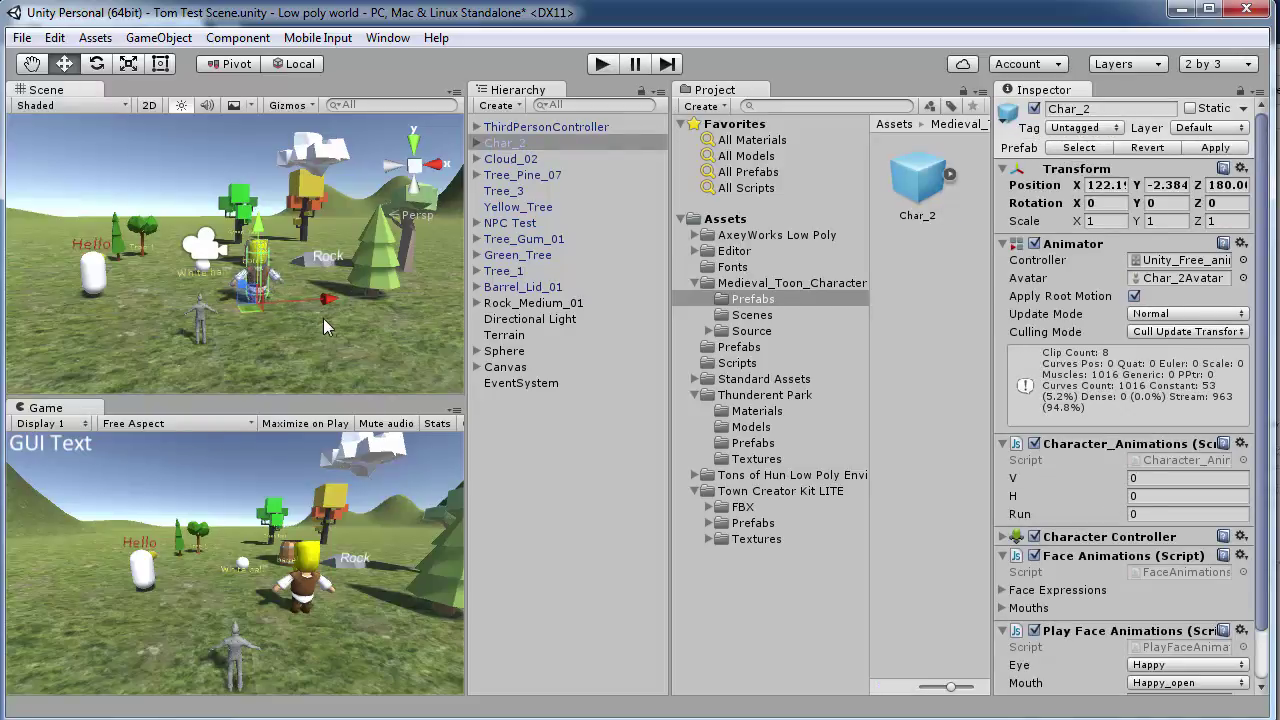
pyautogui.press('Delete')
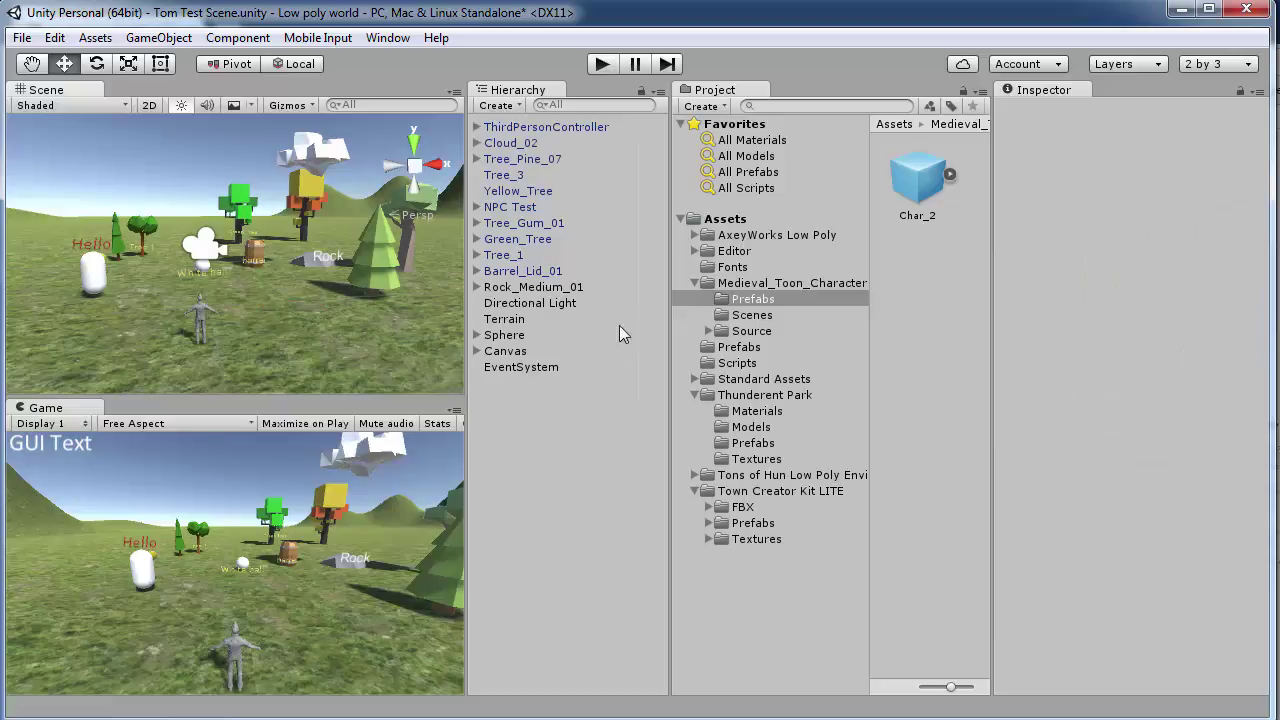
# - Collapse Medieval_Toon_Character and open the Thunderent Park Models folder with its NaturePark models
pyautogui.click(752, 317)
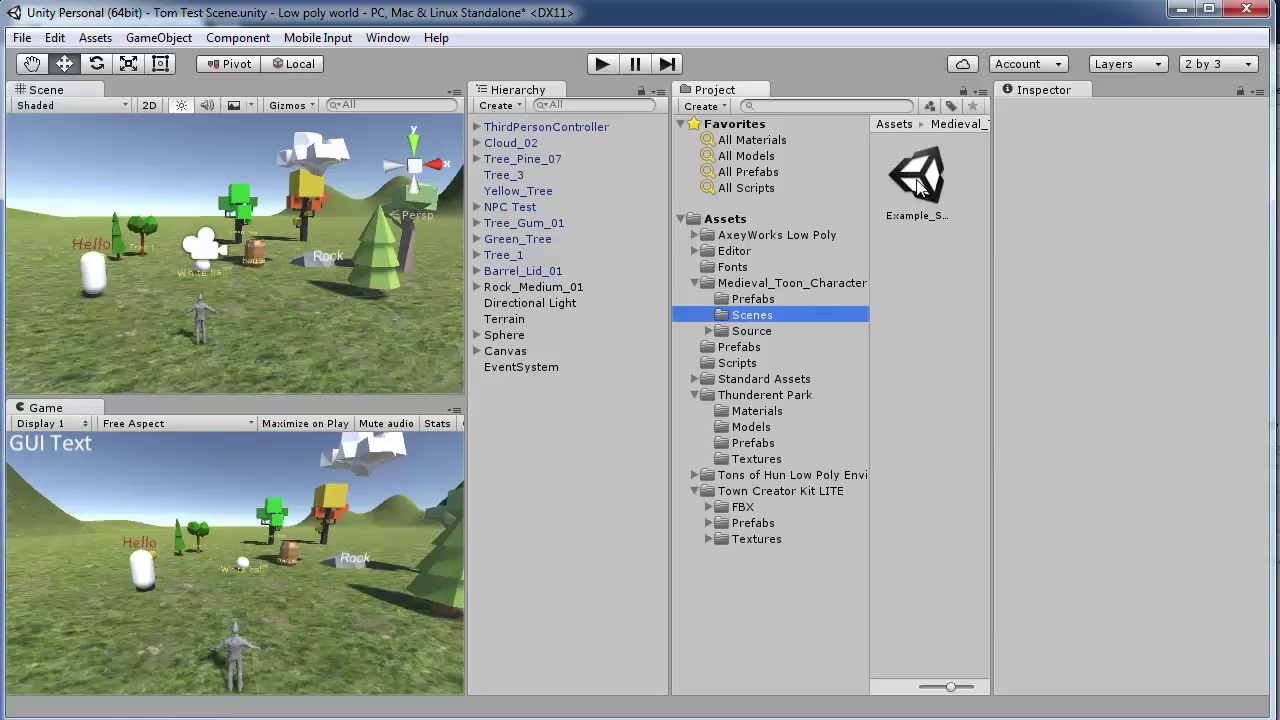
pyautogui.click(696, 283)
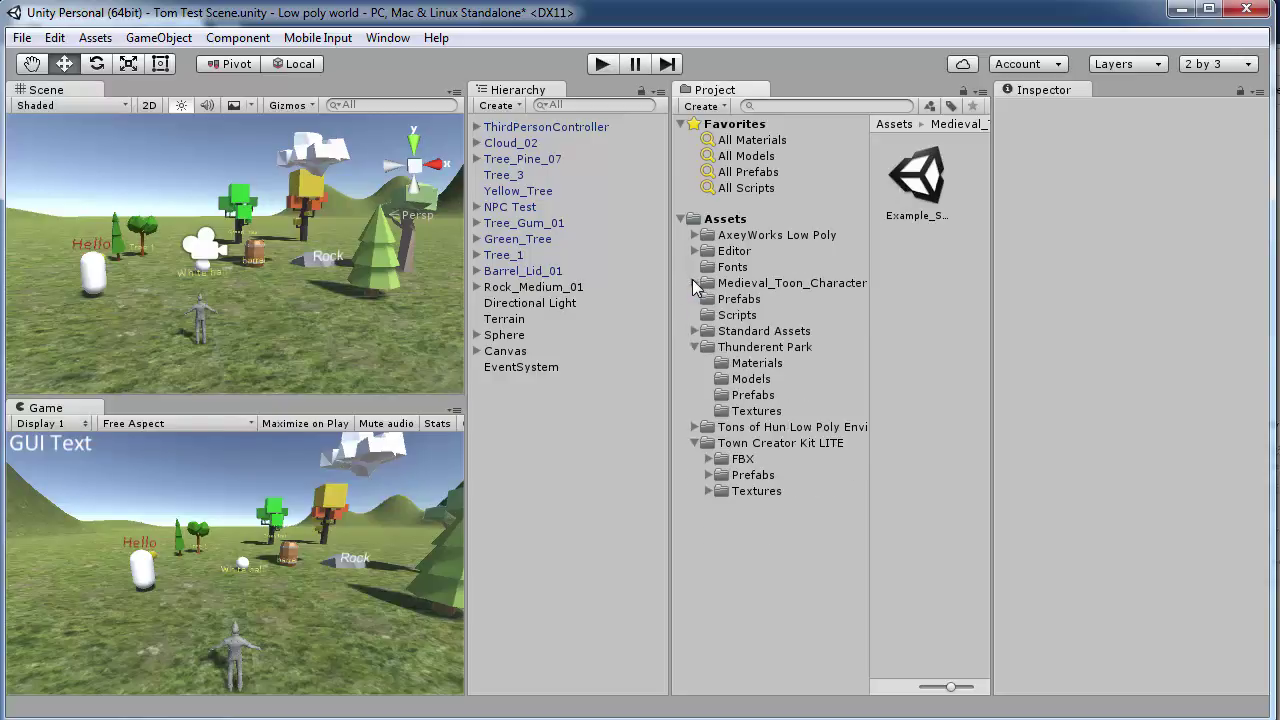
pyautogui.click(753, 348)
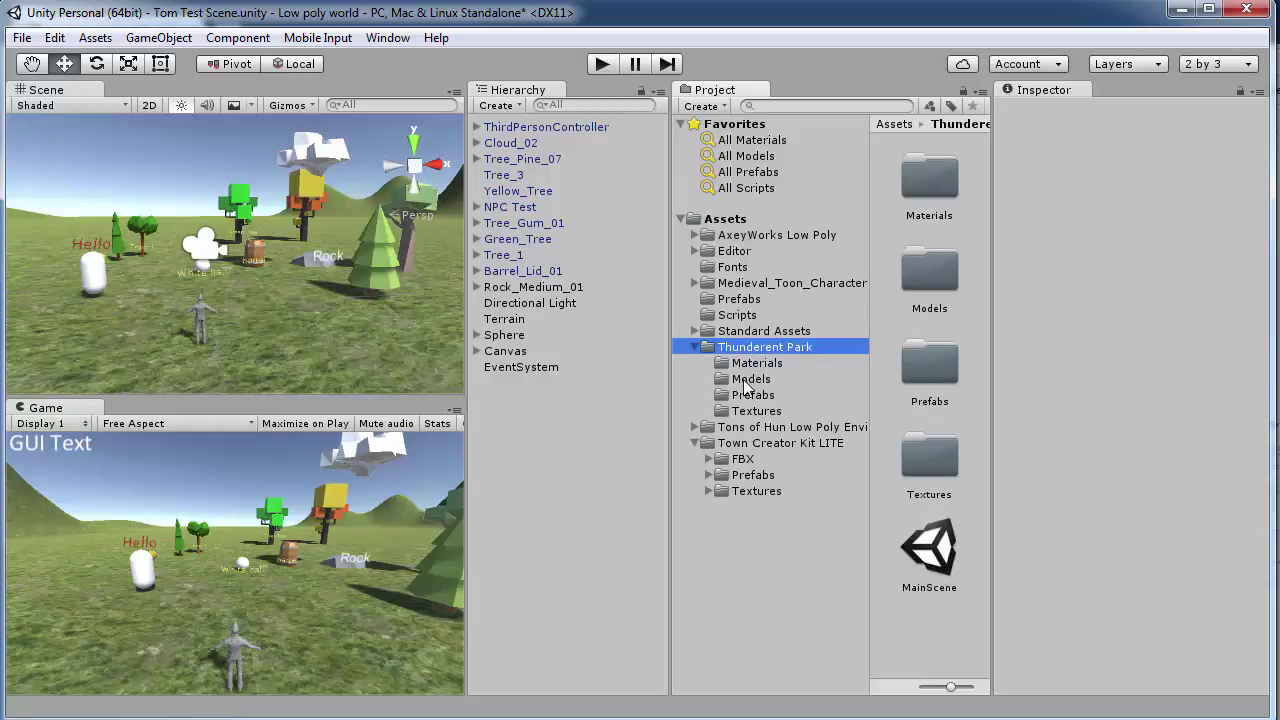
pyautogui.click(753, 383)
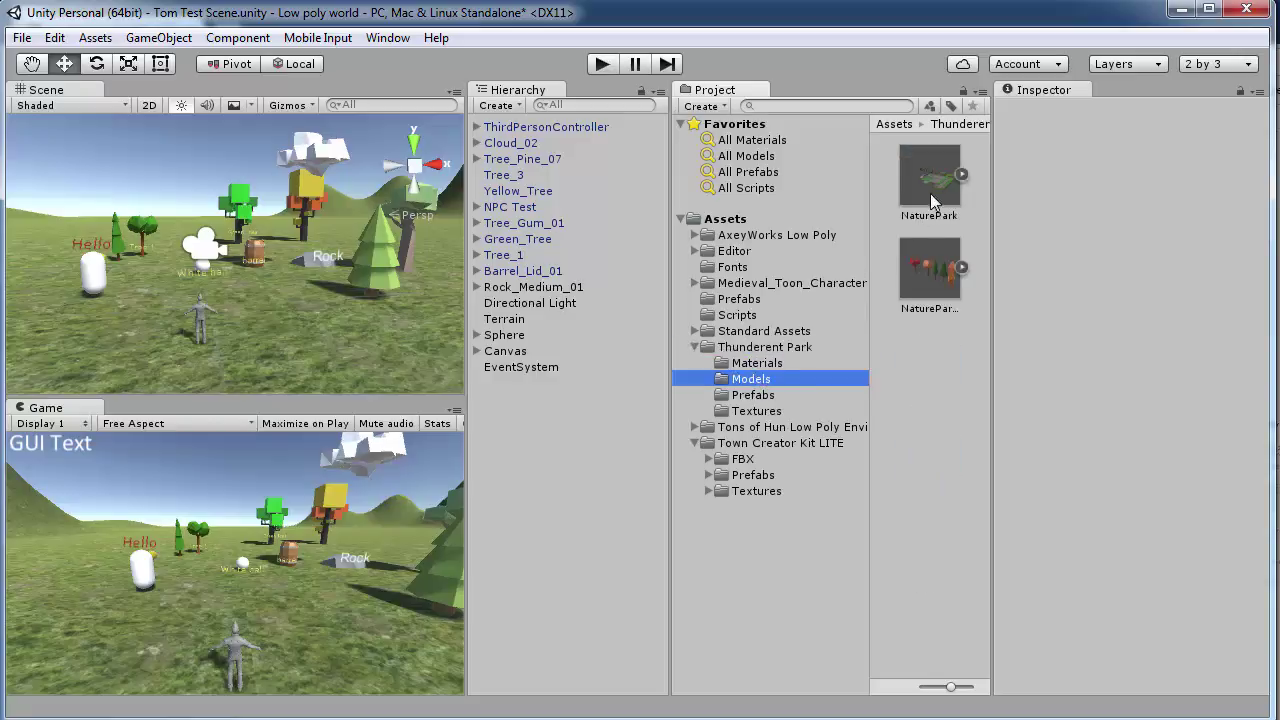
# - Drop the Thunderent Park Boat prefab into the scene and lower it onto the grass
pyautogui.click(755, 396)
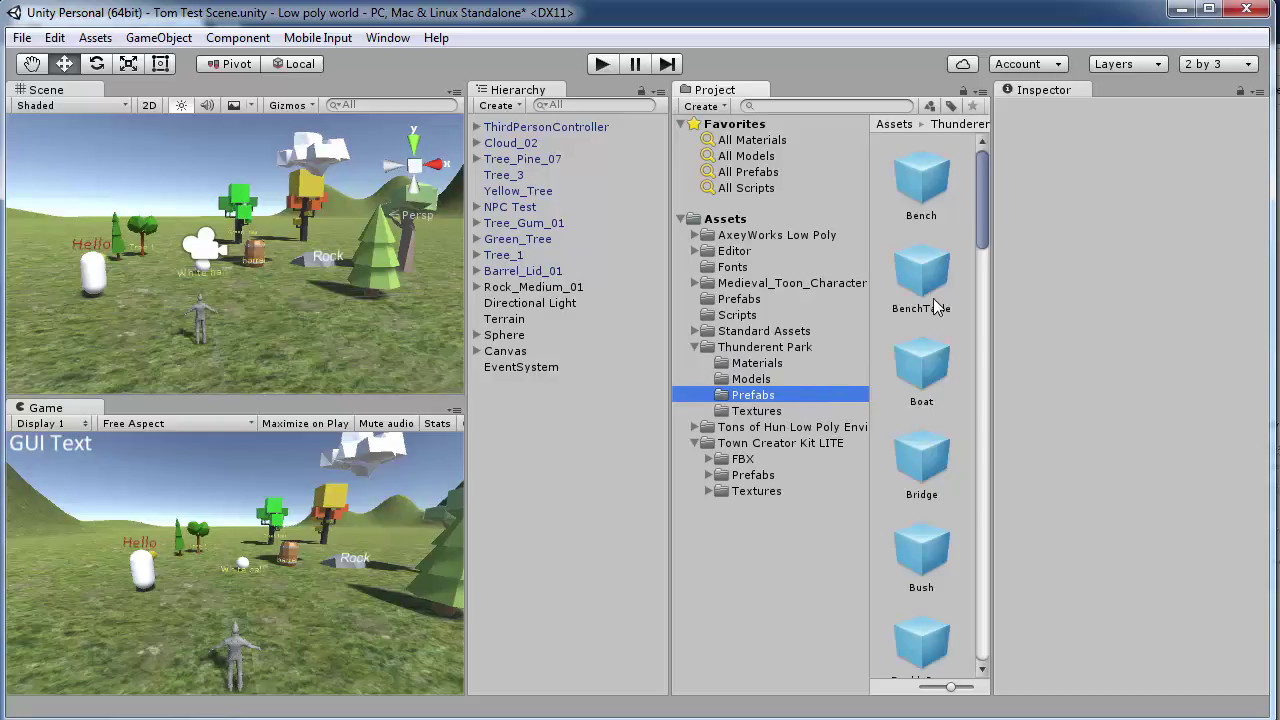
pyautogui.moveTo(941, 375); pyautogui.dragTo(249, 312)
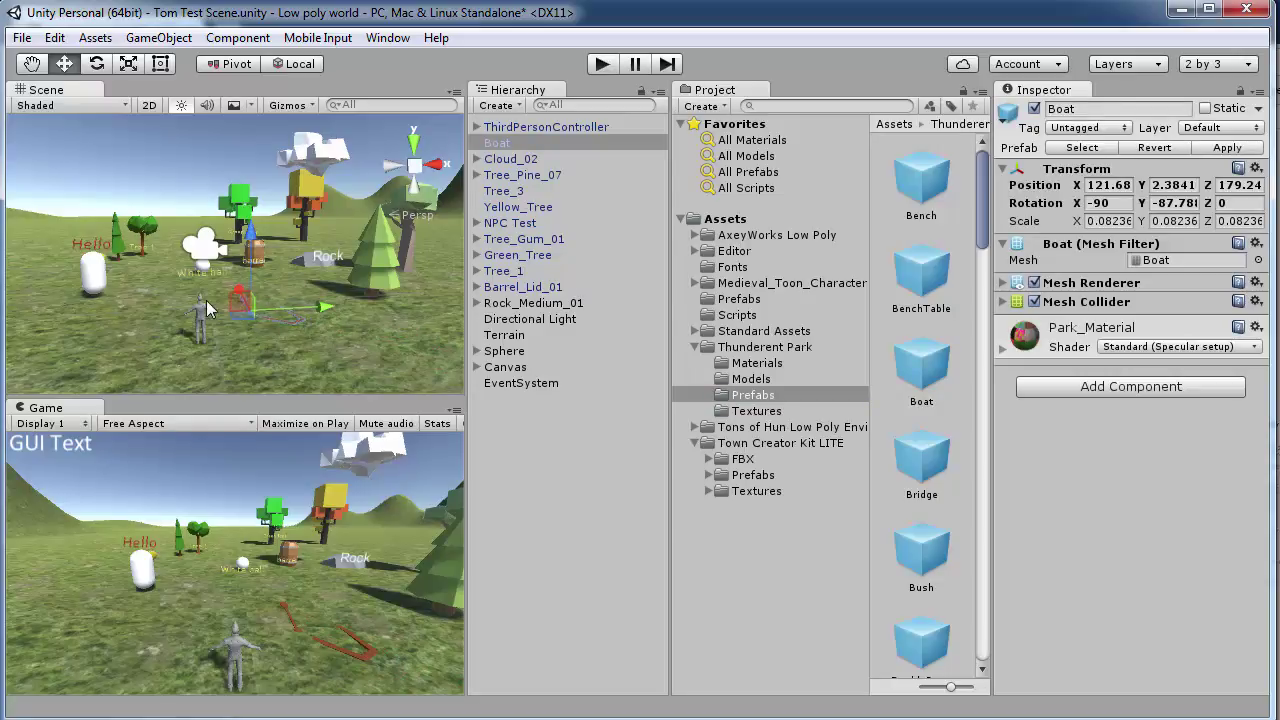
pyautogui.moveTo(252, 236); pyautogui.dragTo(253, 213)
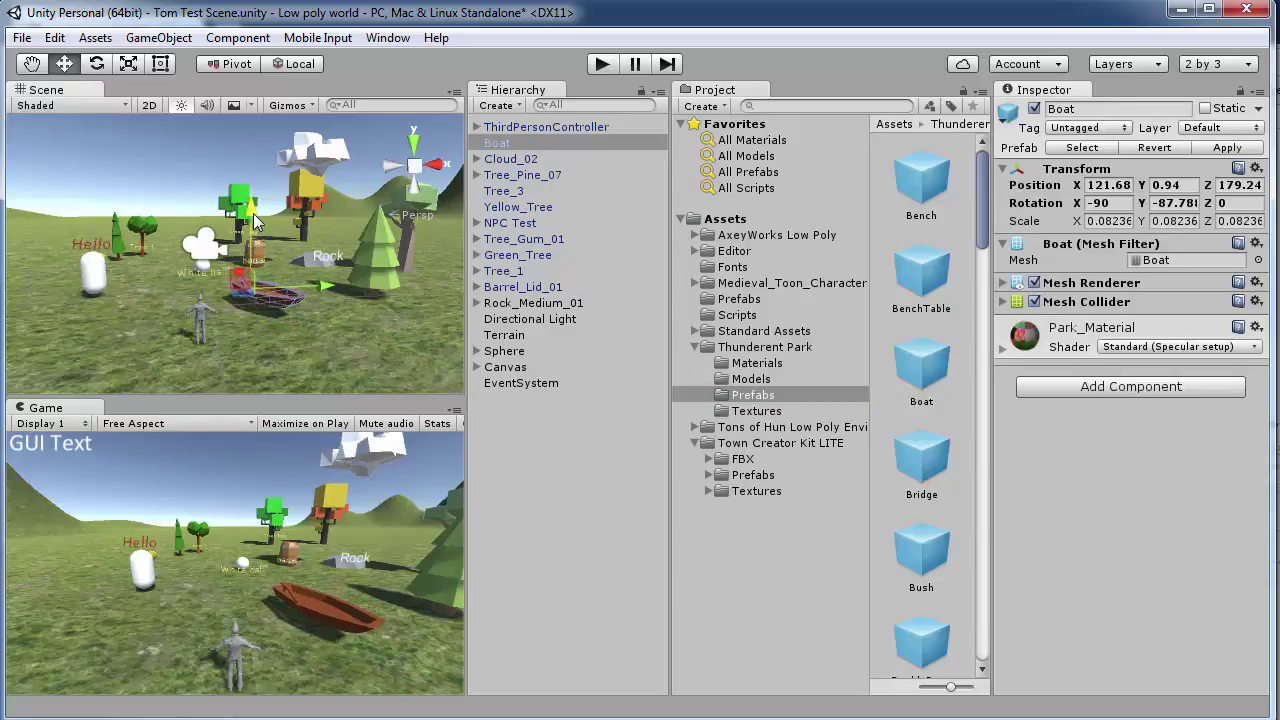
pyautogui.click(251, 328)
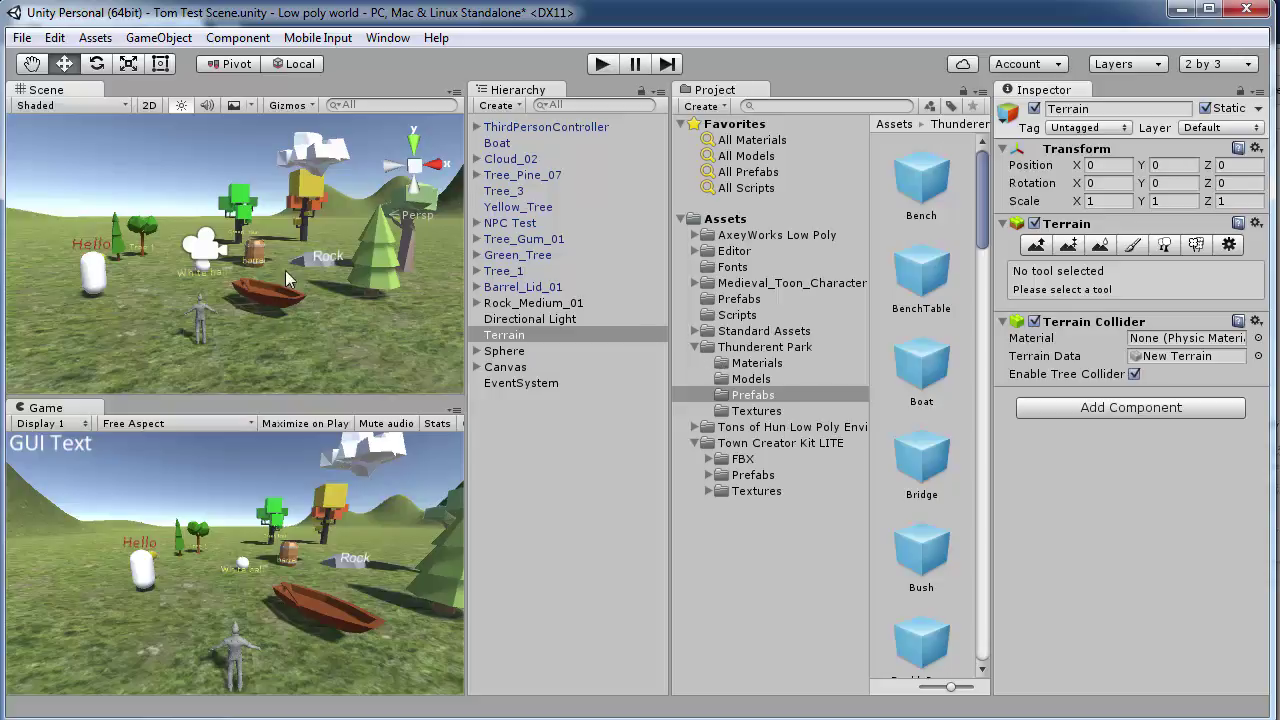
# - Drag House_Roof_1A from the M.E. Town Creator LITE prefabs into the scene and raise it to Y 5.35
pyautogui.click(695, 347)
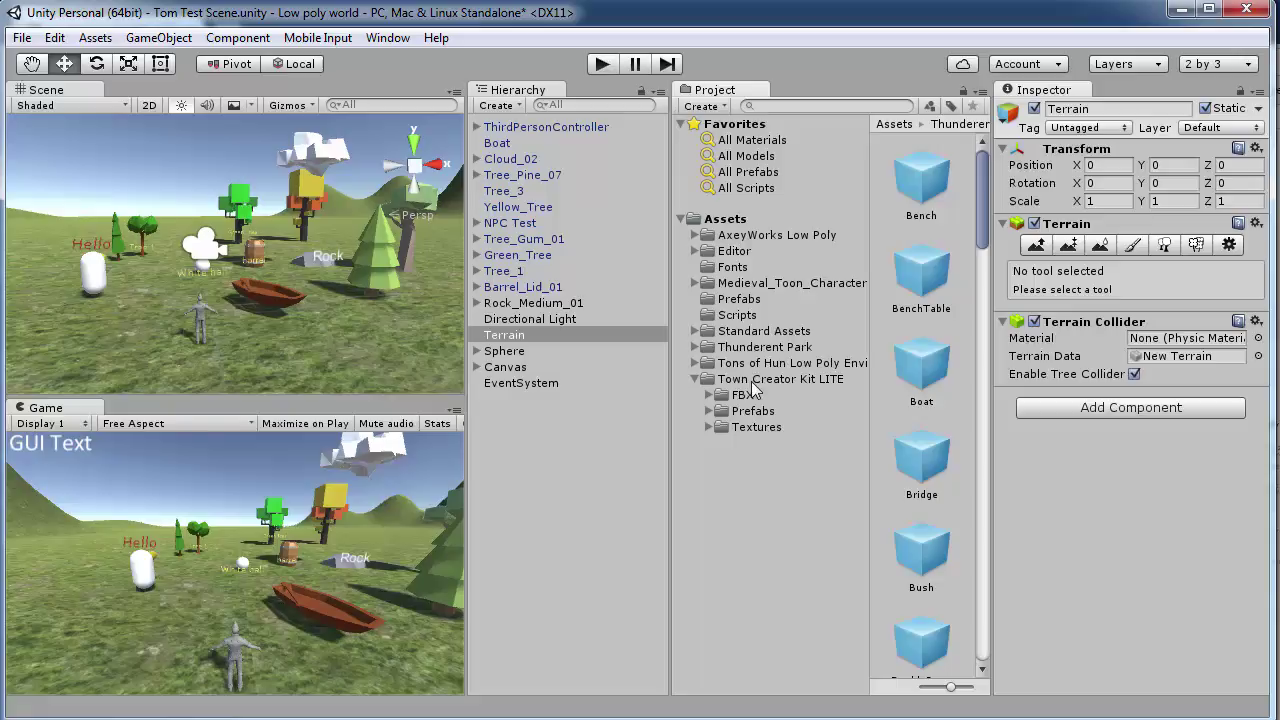
pyautogui.click(741, 412)
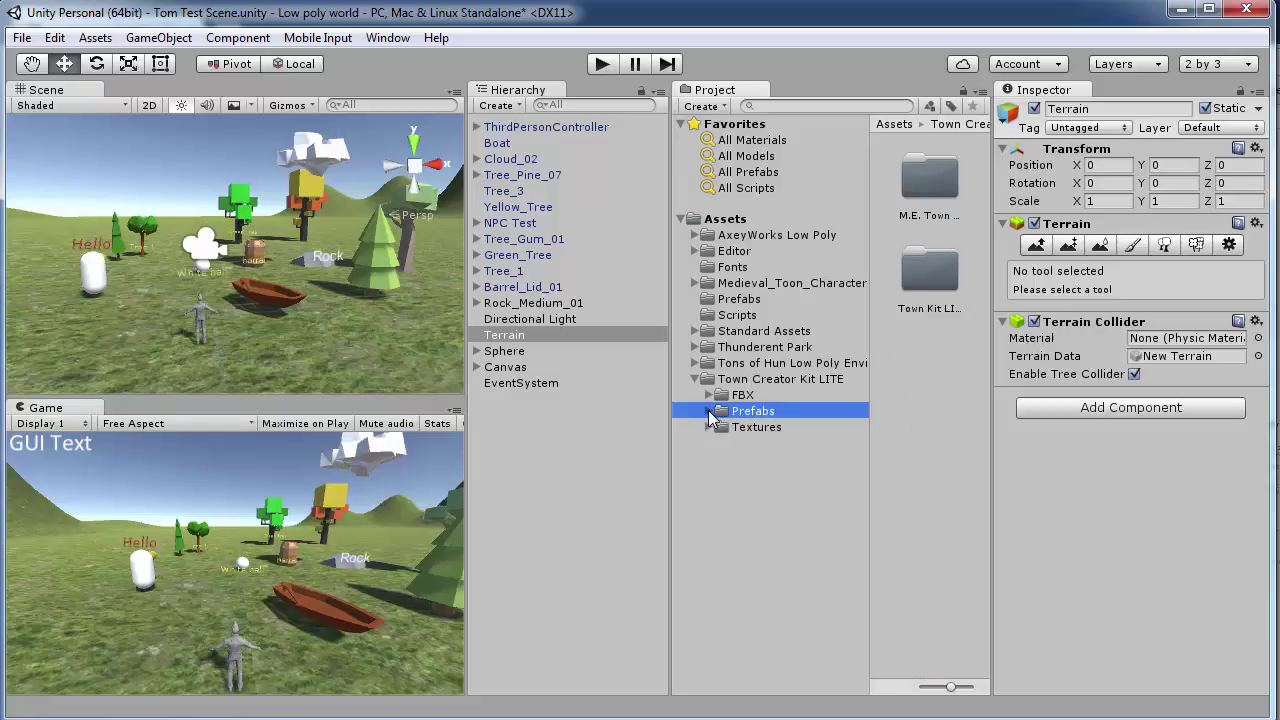
pyautogui.click(709, 411)
pyautogui.click(770, 427)
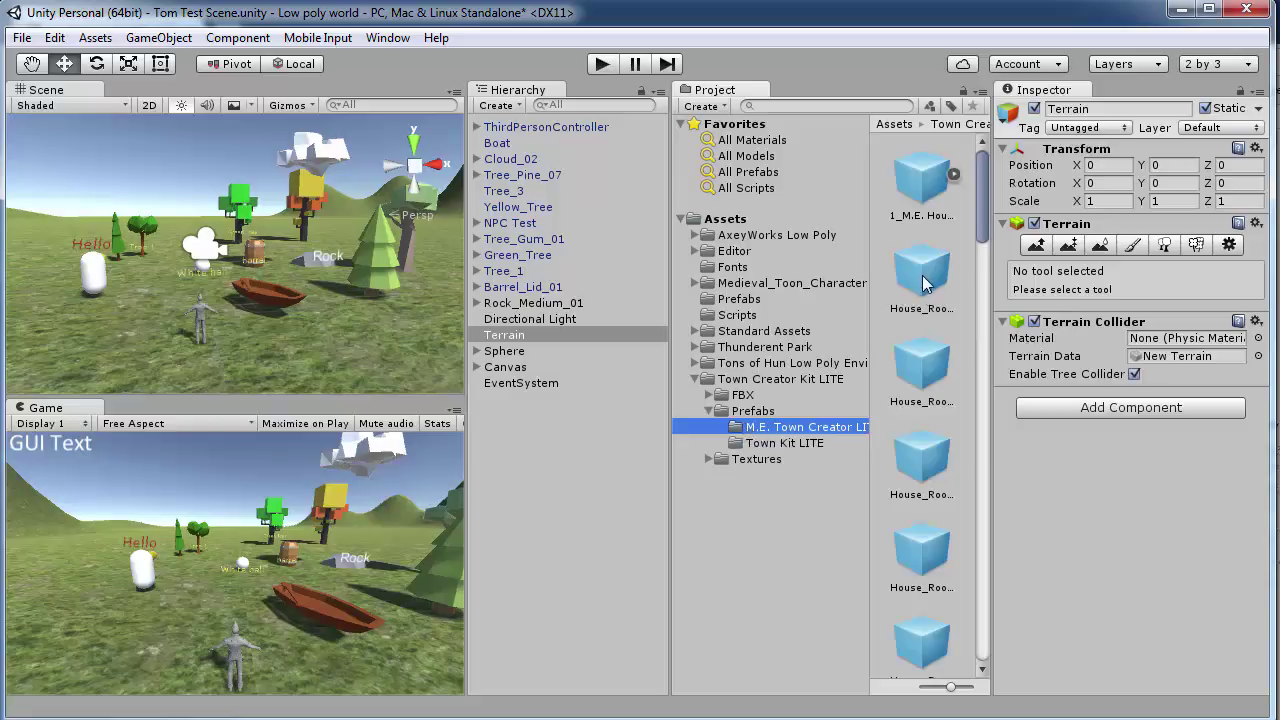
pyautogui.moveTo(924, 283); pyautogui.dragTo(268, 310)
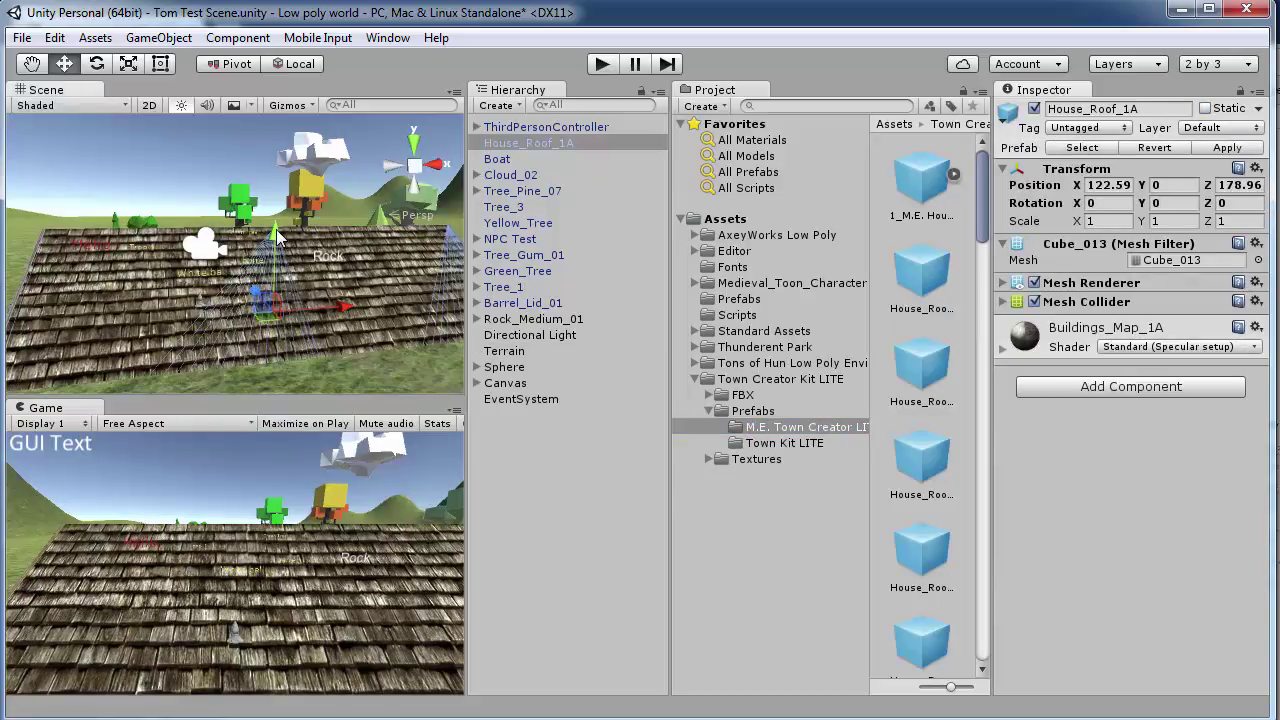
pyautogui.moveTo(276, 229); pyautogui.dragTo(297, 115)
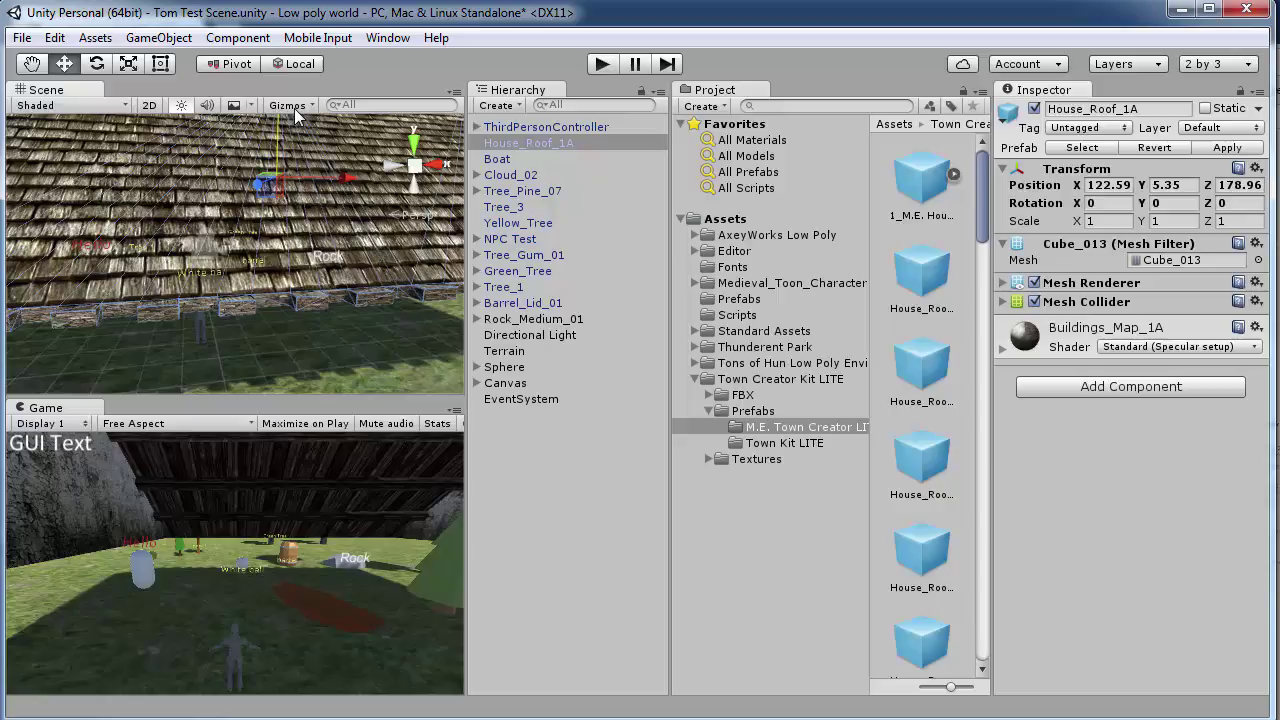
# - Scale the House_Roof_1A uniformly down to 0.2592 with the Scale tool
pyautogui.click(1089, 221)
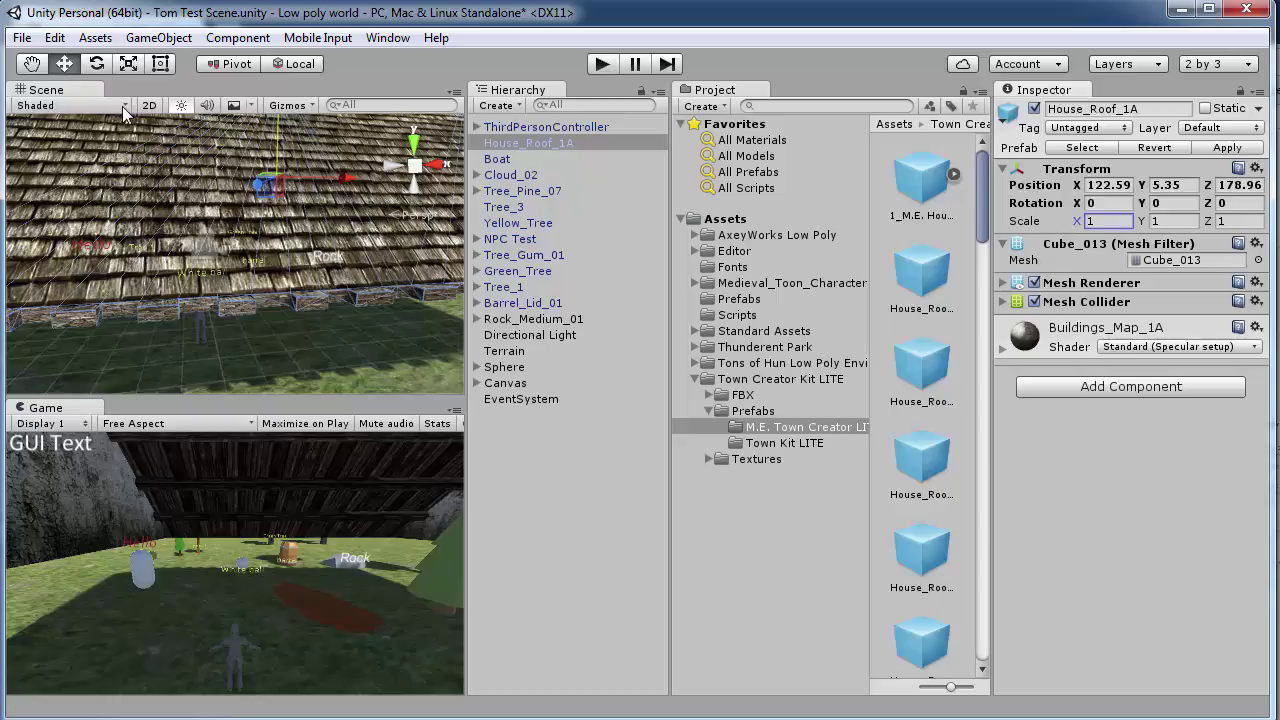
pyautogui.click(136, 70)
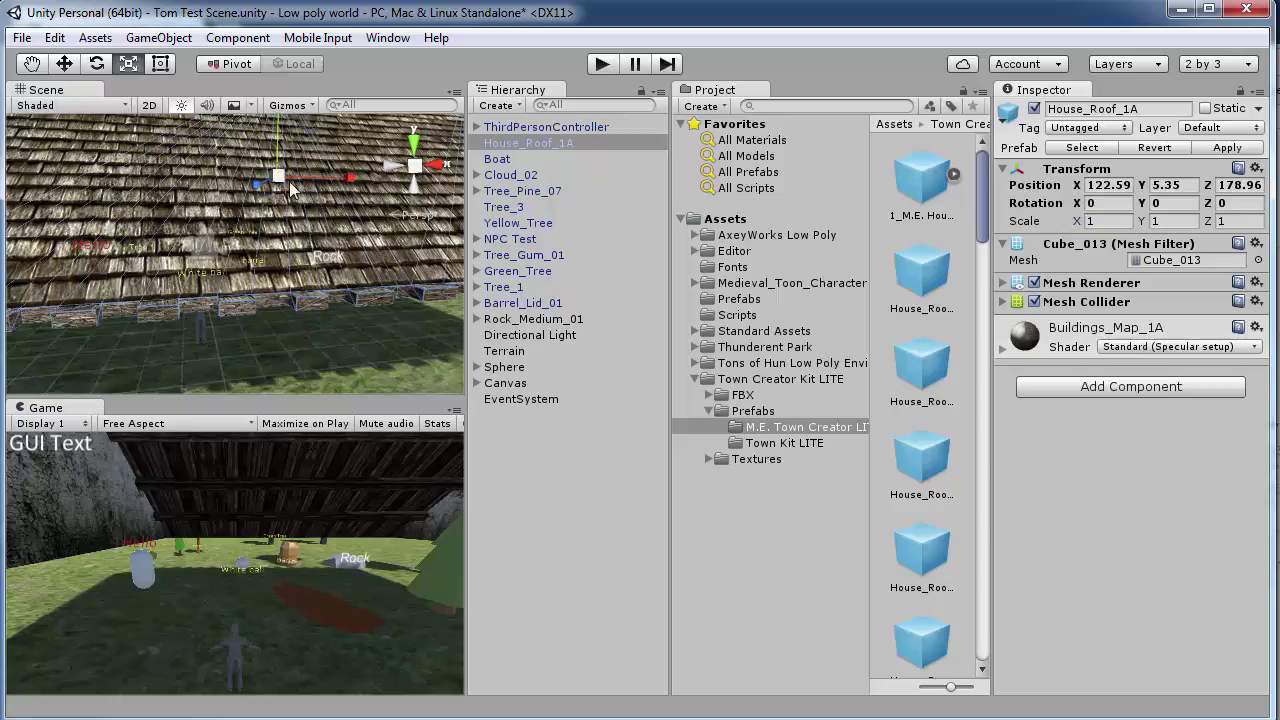
pyautogui.moveTo(283, 178); pyautogui.dragTo(216, 204)
# - Select the rock and the player character, then collapse the Town Creator Kit LITE folder
pyautogui.click(327, 254)
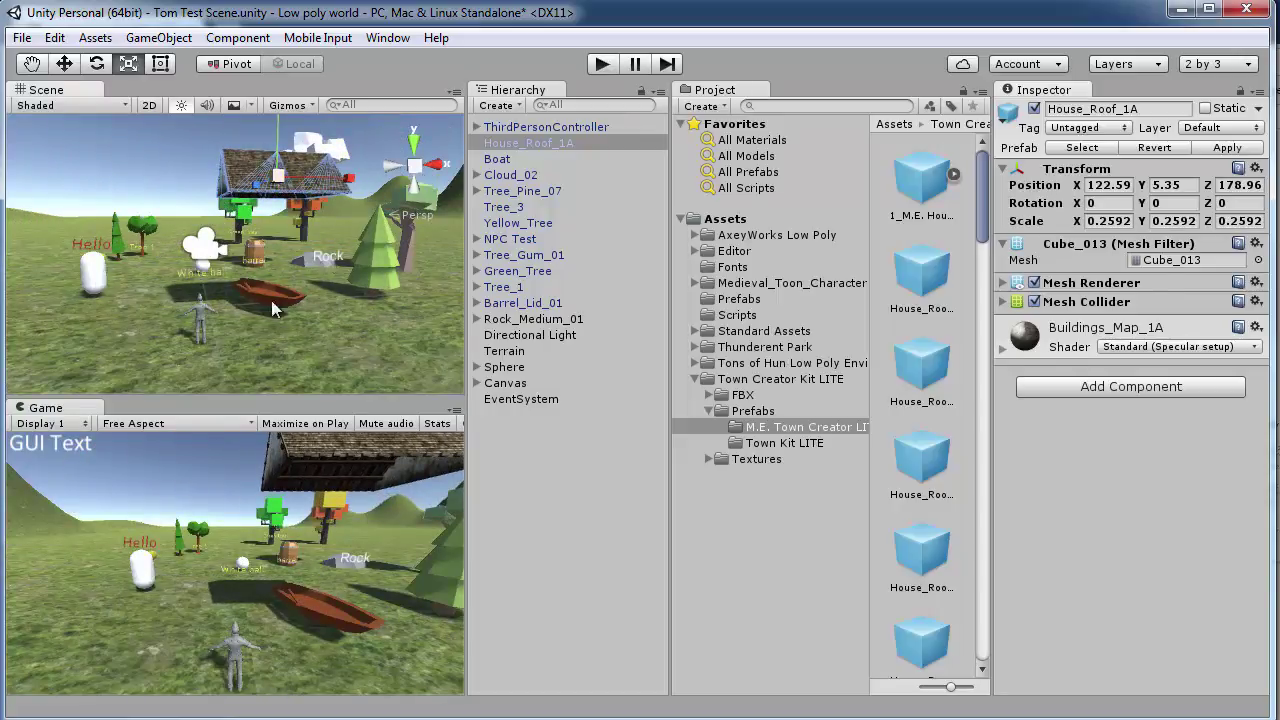
pyautogui.click(198, 315)
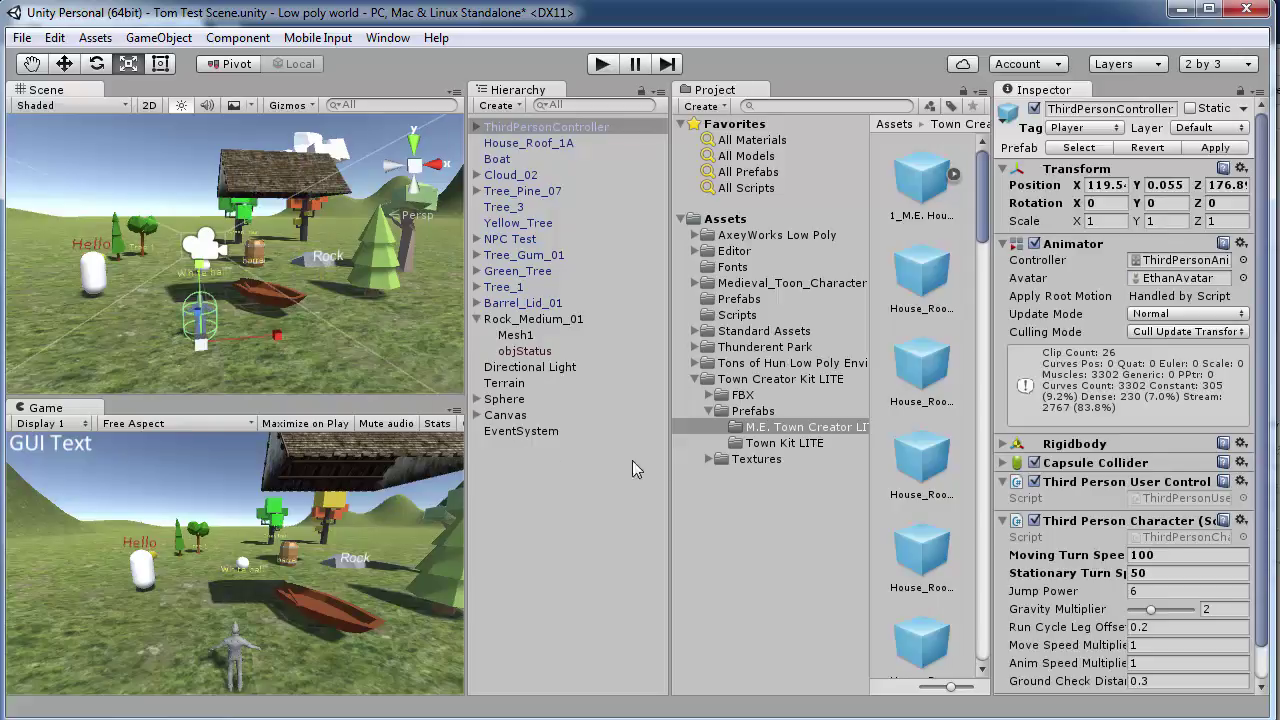
pyautogui.click(693, 379)
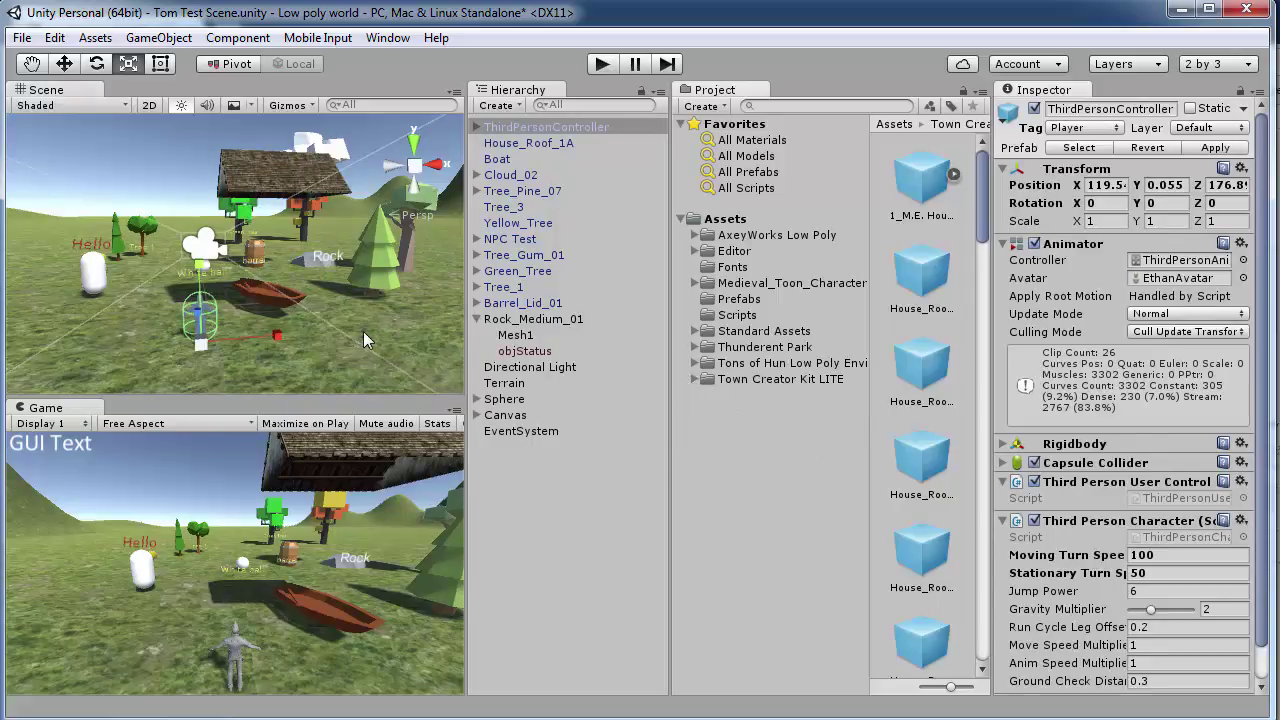